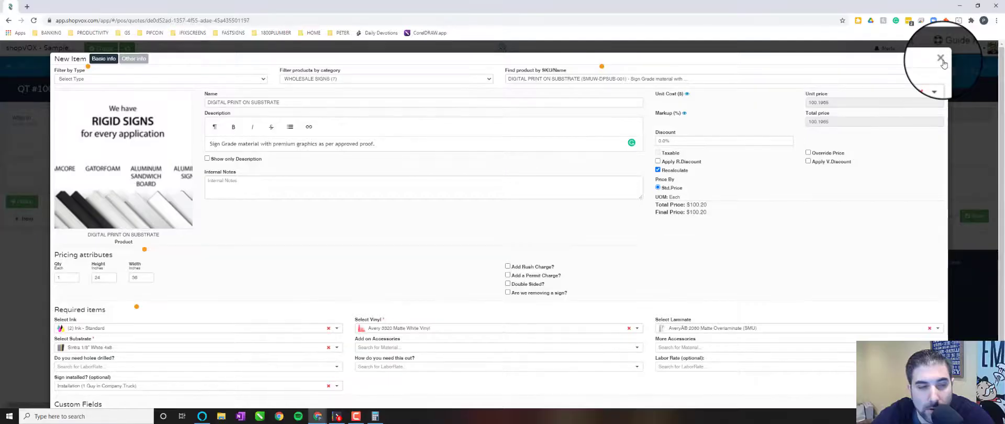
Discard the filled-in New Item form and return to the empty quote QT #1001.
click(939, 60)
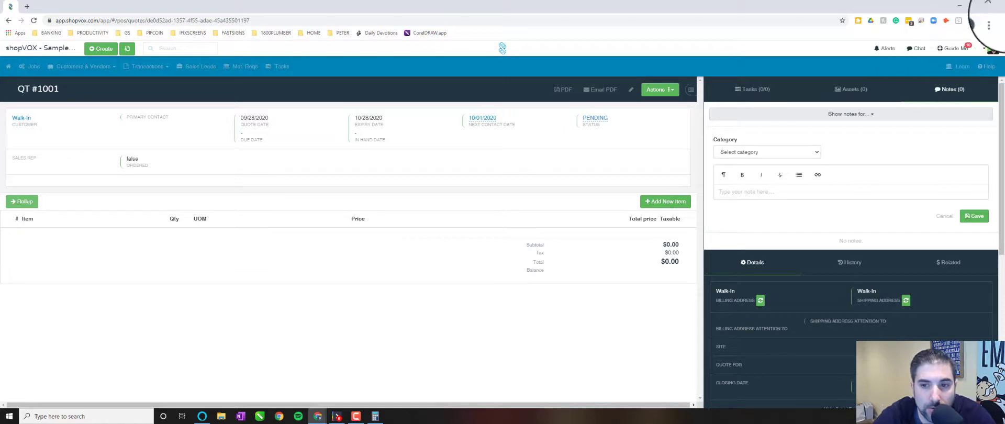
Start a new quote item from the DIGITAL PRINT ON SUBSTRATE product, found by searching 'substrate'.
click(673, 194)
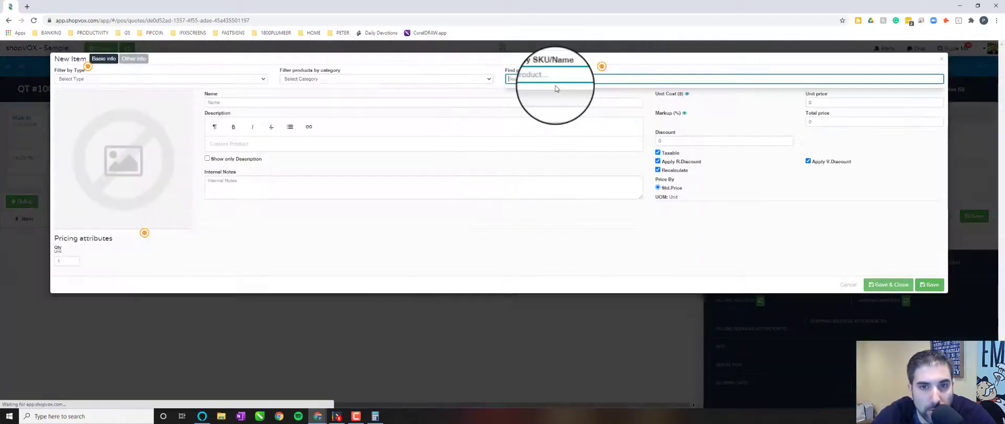
text(substrate)
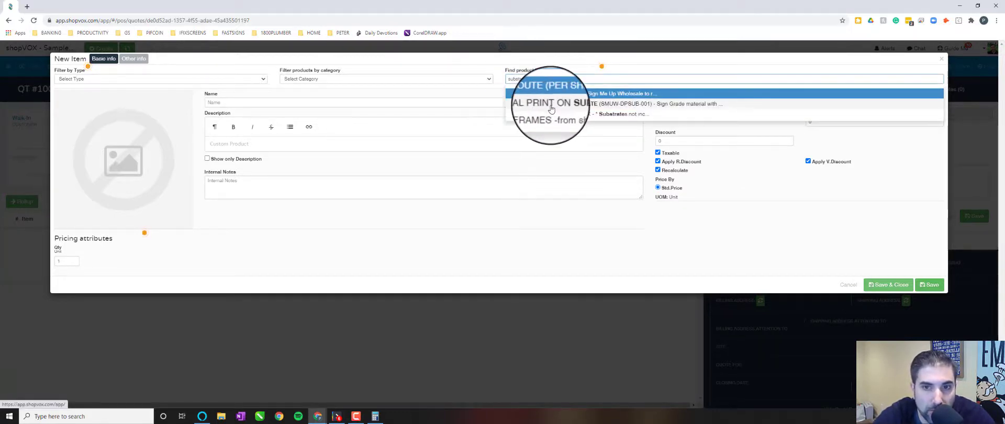
click(551, 109)
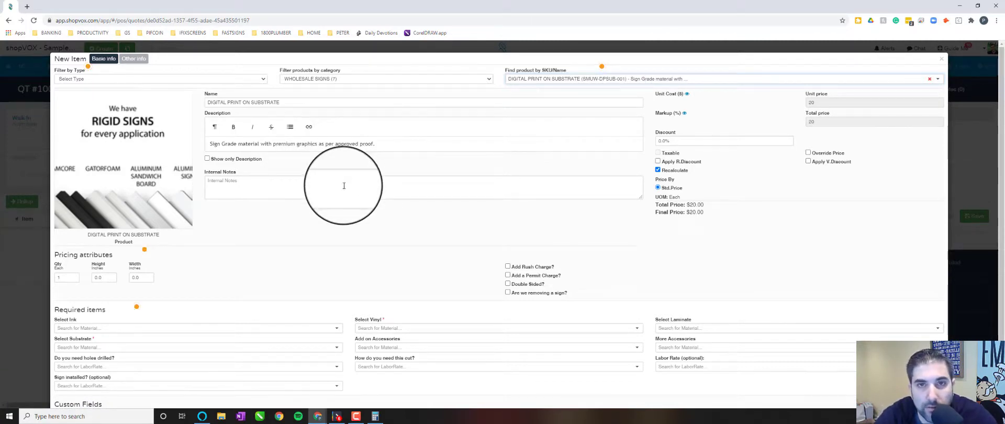
Add a description line reading 24" x 36" Interior Sintra Poster below the material text.
click(105, 277)
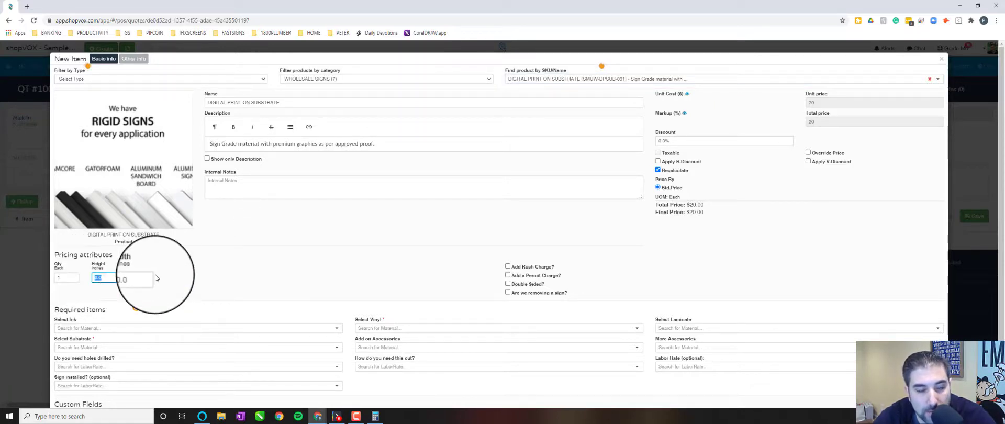
click(210, 278)
click(390, 147)
key(Return)
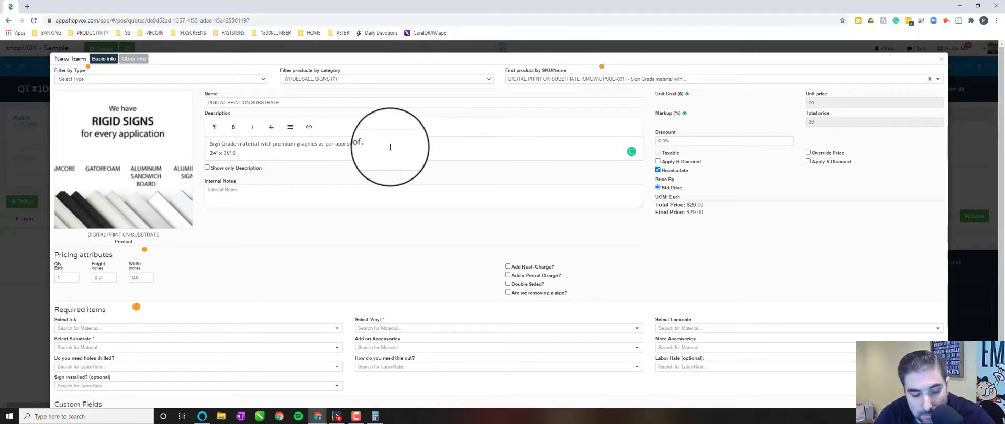
key(BackSpace)
text(Interior Sintra Poster)
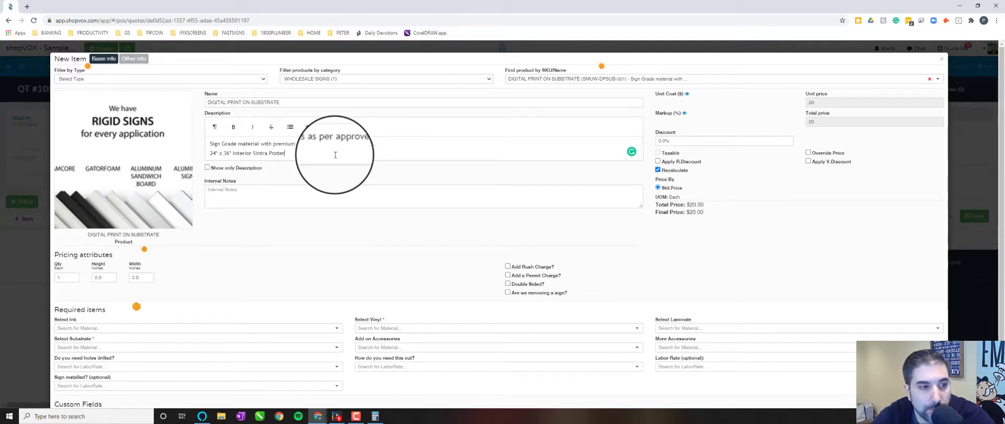
Set the print's pricing dimensions to 36 inches high by 24 inches wide.
click(107, 277)
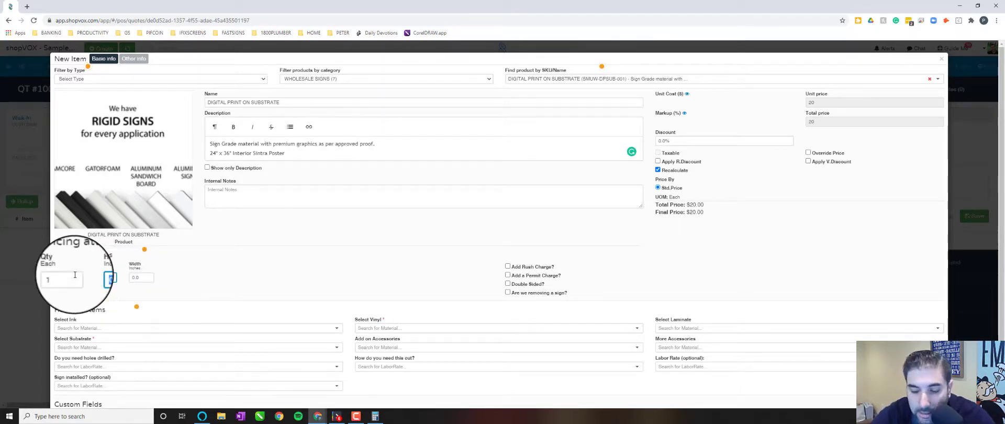
key(Tab)
text(24)
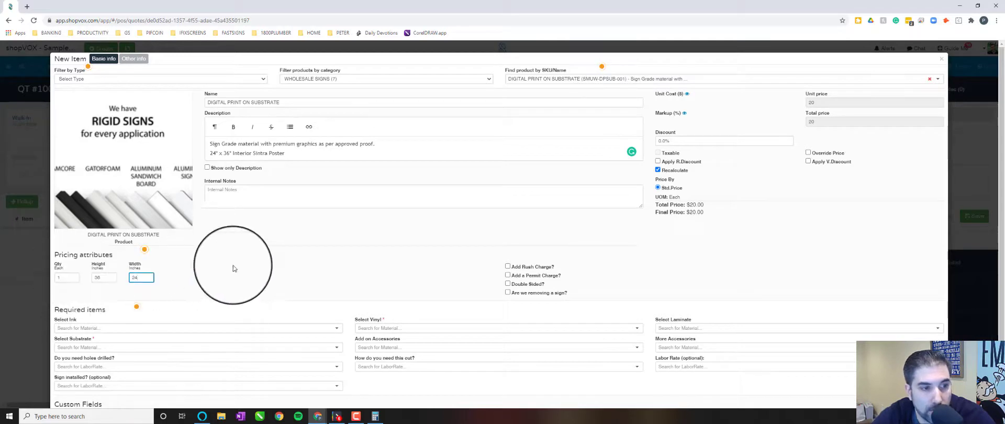
click(268, 268)
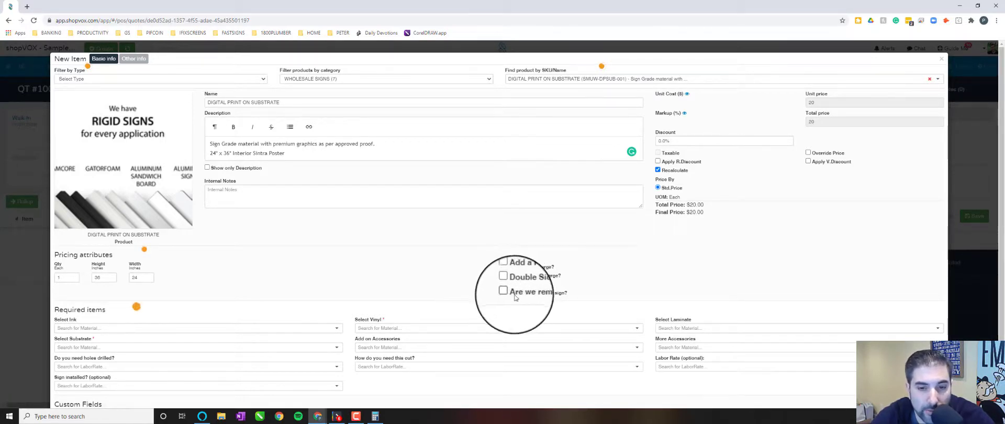
Choose (2) Ink - Standard as the print's ink.
click(158, 324)
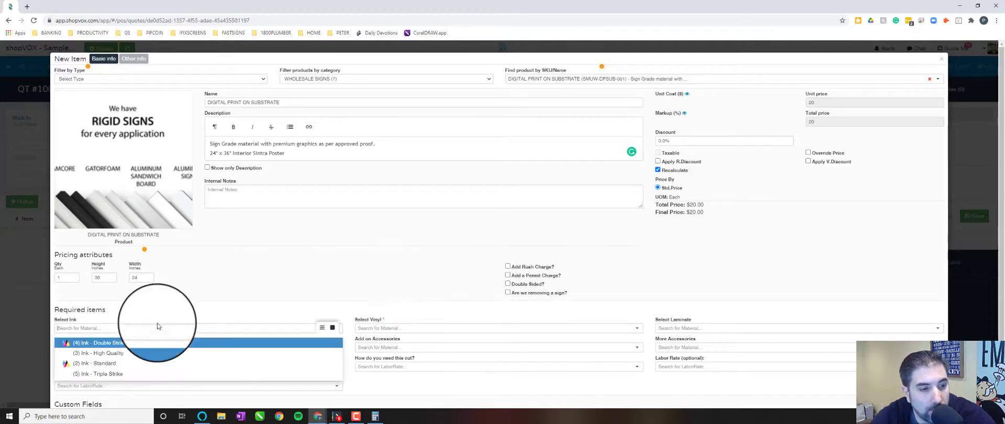
click(119, 364)
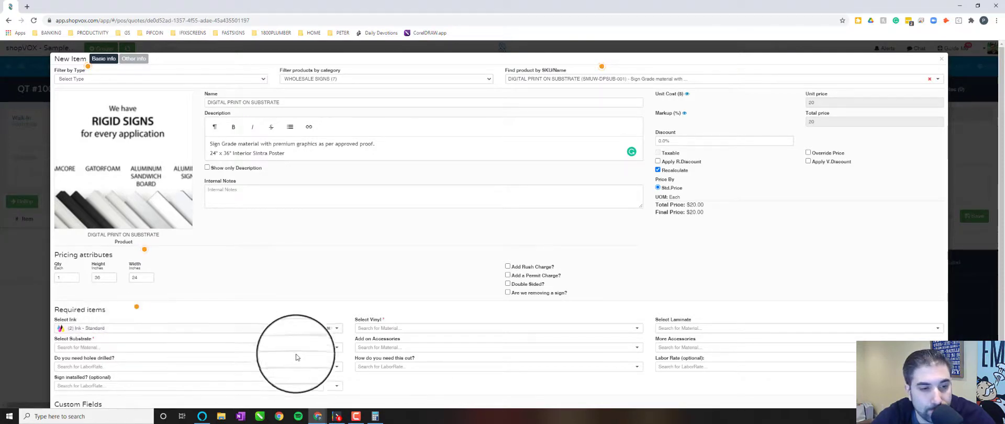
Select Avery 3320 Matte White Vinyl as the vinyl, bringing the item price to $48.64.
click(372, 327)
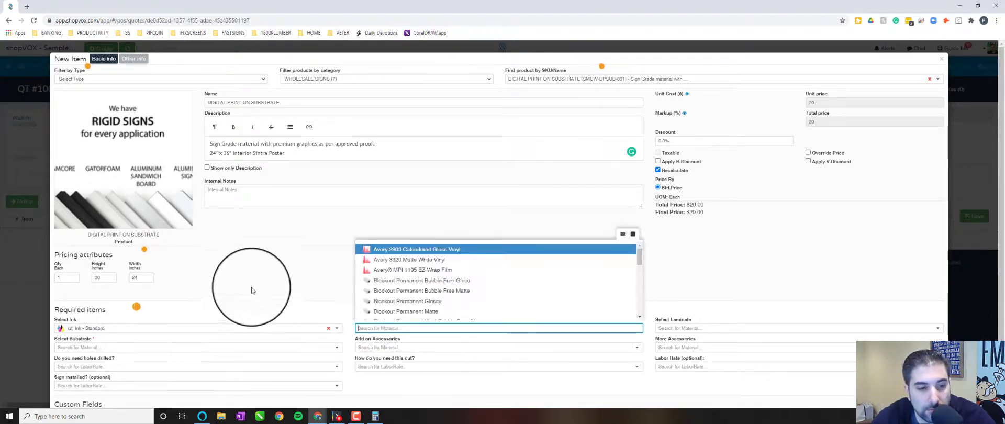
click(283, 290)
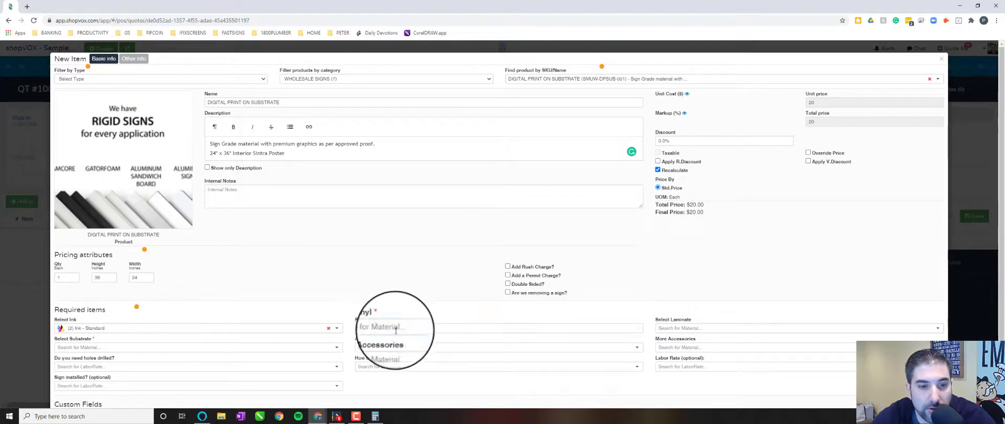
click(402, 331)
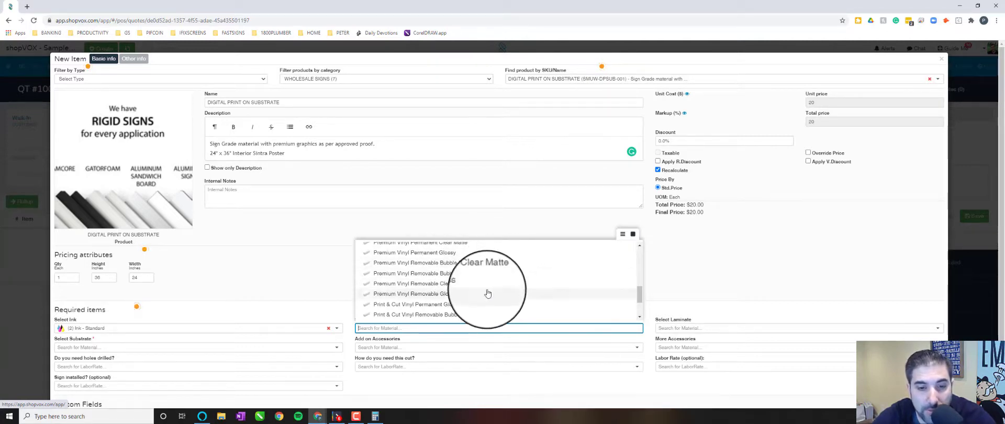
scroll(489, 287, down, 2)
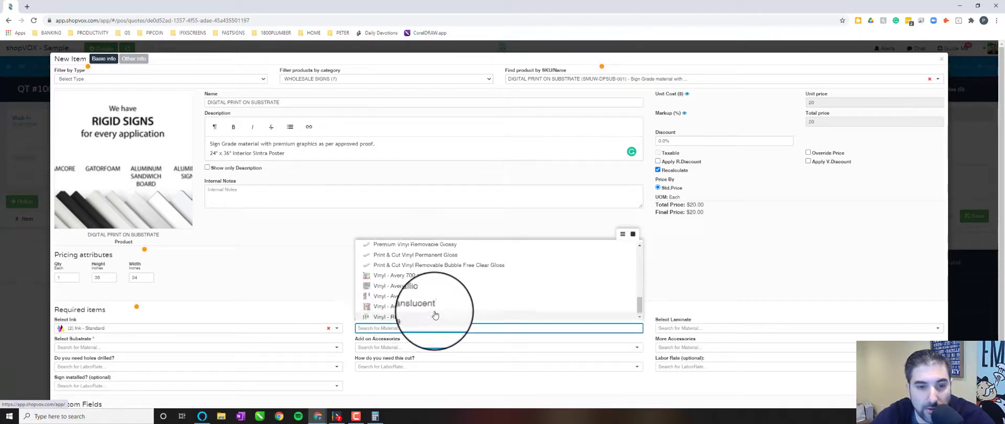
scroll(434, 315, up, 10)
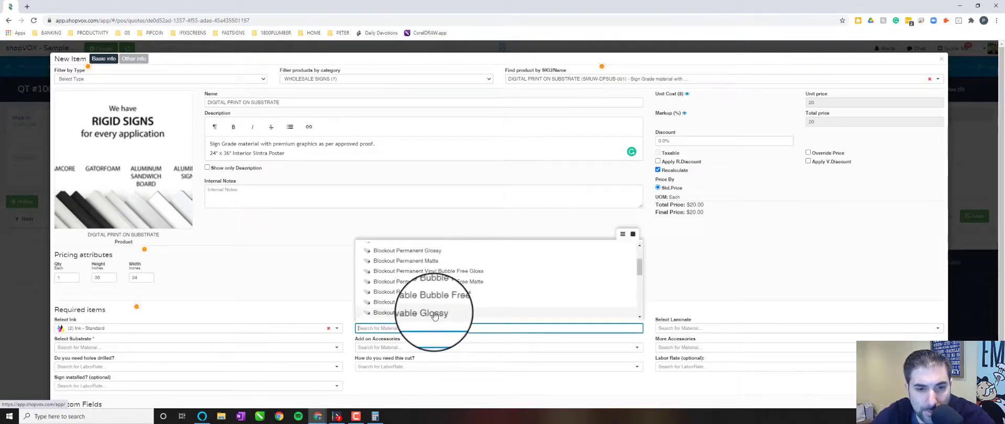
scroll(434, 315, up, 3)
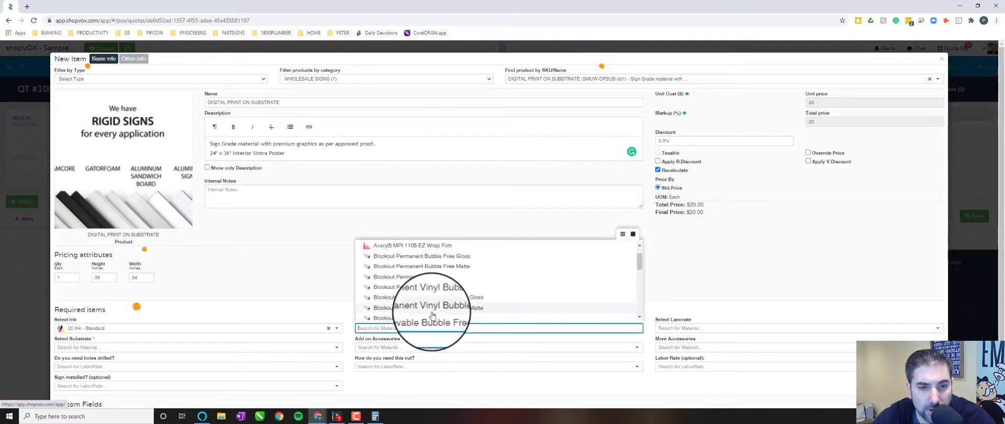
scroll(433, 315, up, 2)
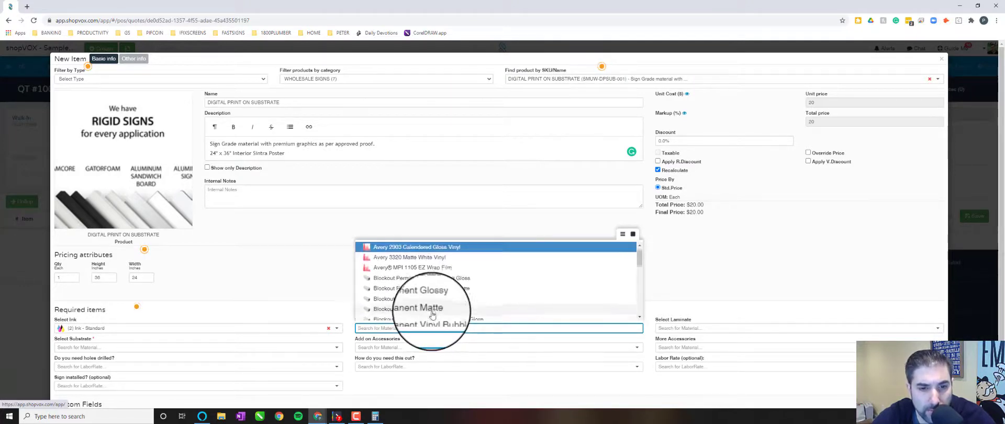
click(397, 261)
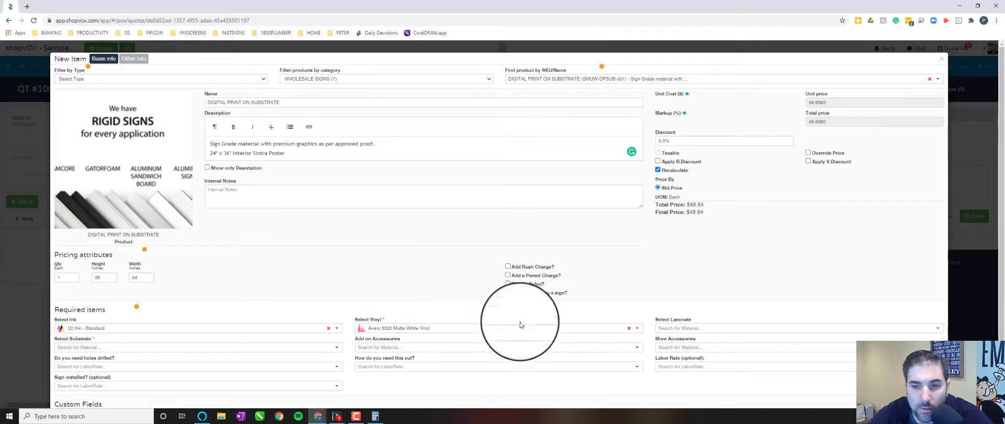
Choose Avery 2080 Matte Overlaminate (SMU) as the laminate, making the price $58.51.
click(910, 327)
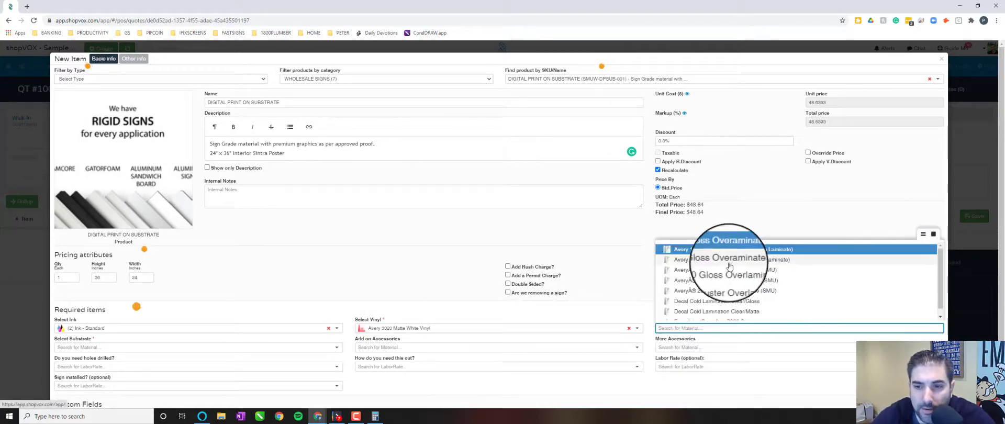
click(752, 293)
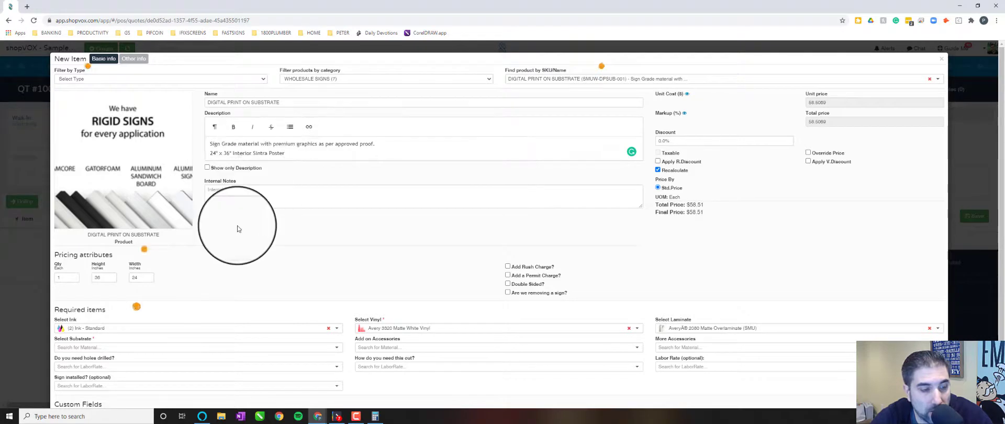
Pick Sintra 1/8" White 4x8 as the substrate, raising the item price to $100.20.
click(171, 347)
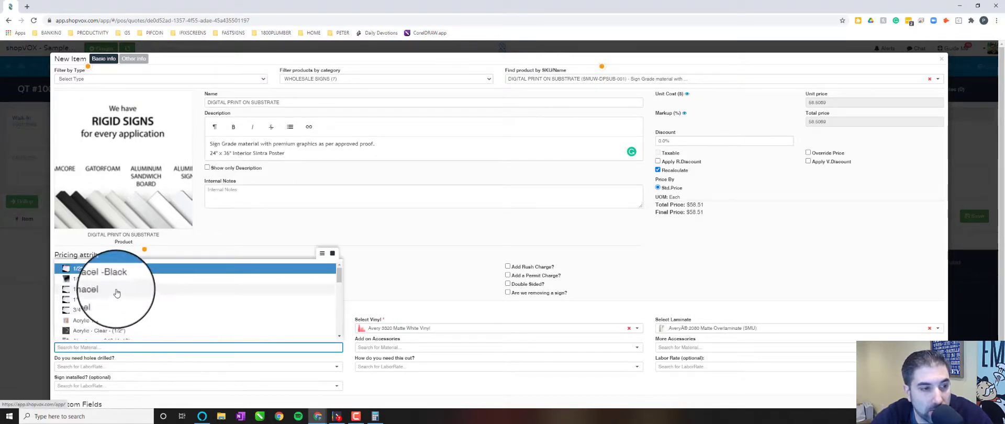
mouse_move(67, 289)
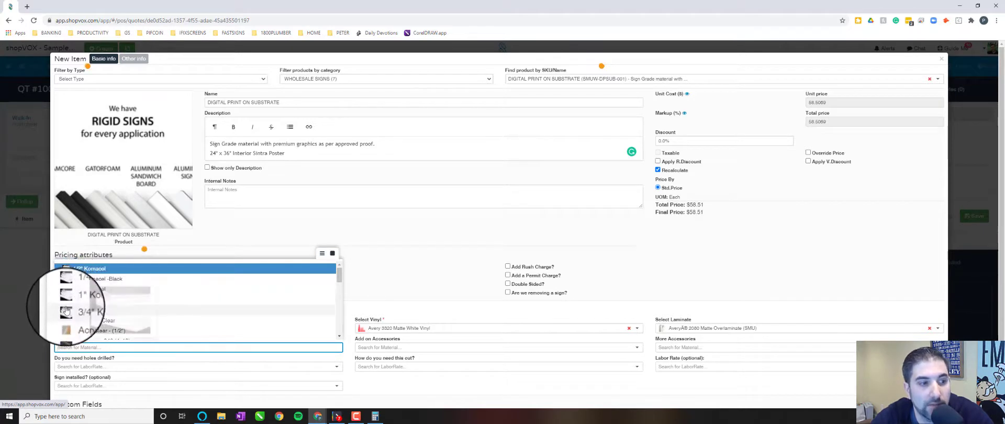
scroll(68, 318, down, 3)
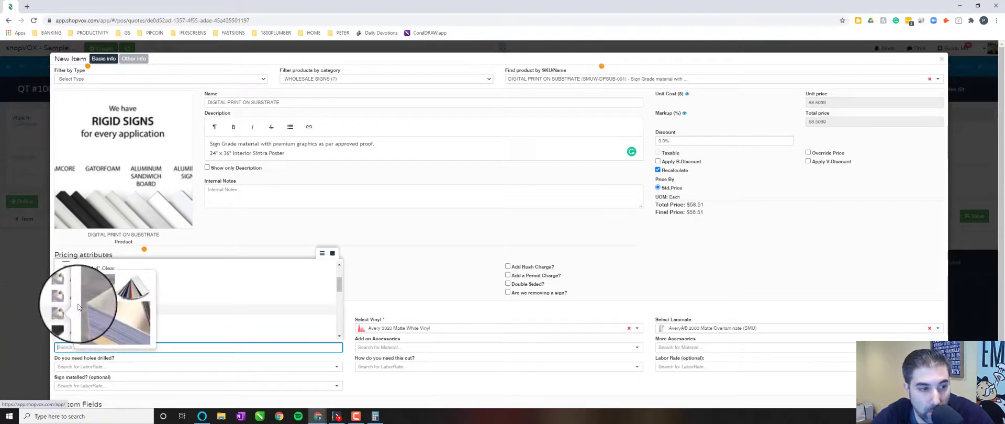
scroll(78, 304, down, 3)
scroll(94, 296, up, 1)
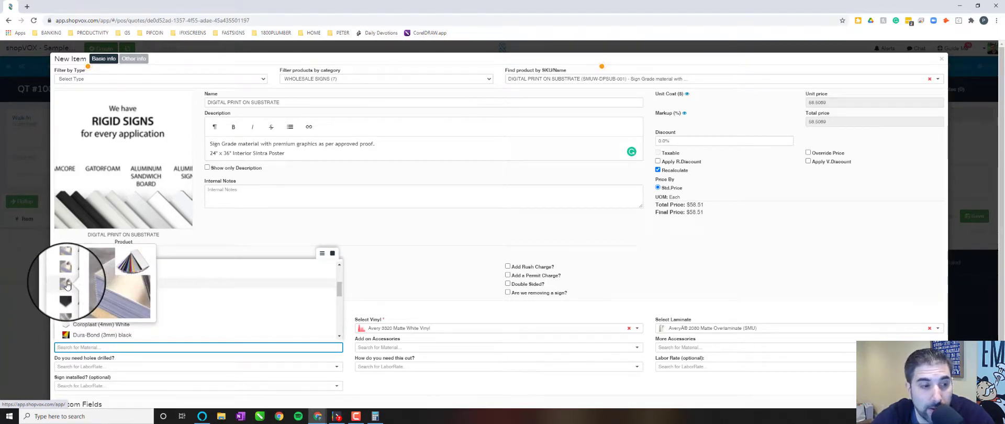
scroll(68, 285, down, 2)
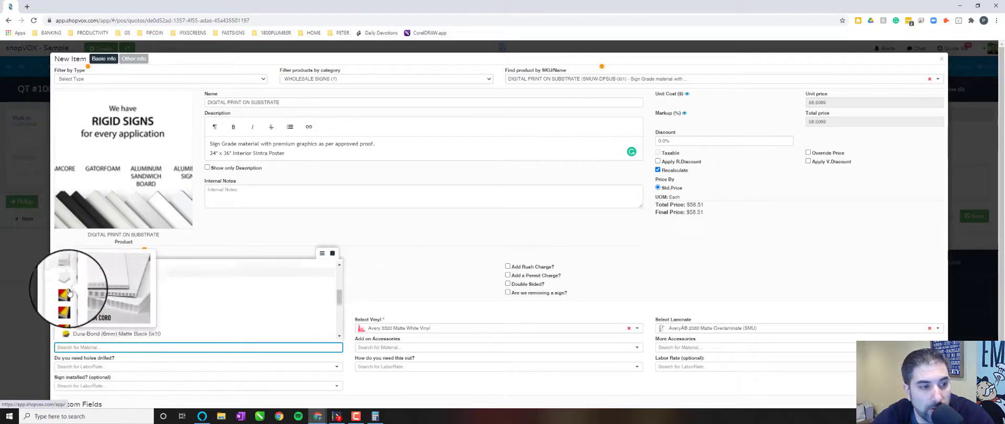
scroll(67, 283, up, 3)
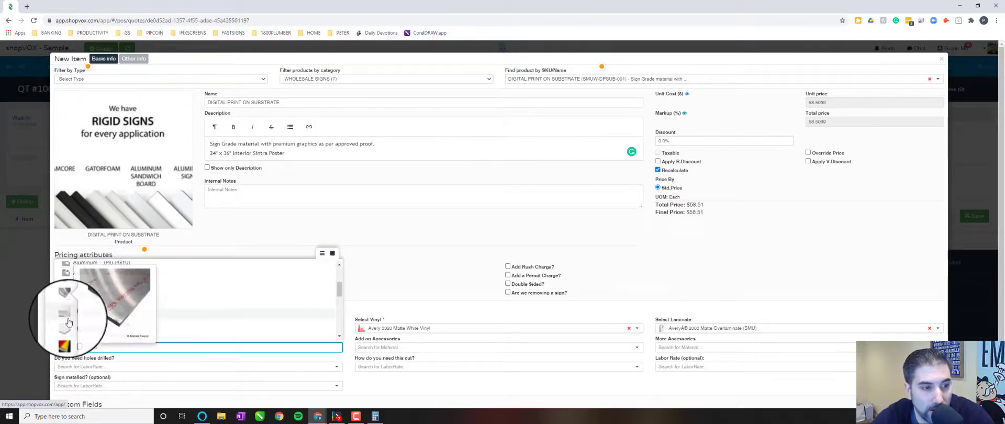
scroll(78, 321, down, 4)
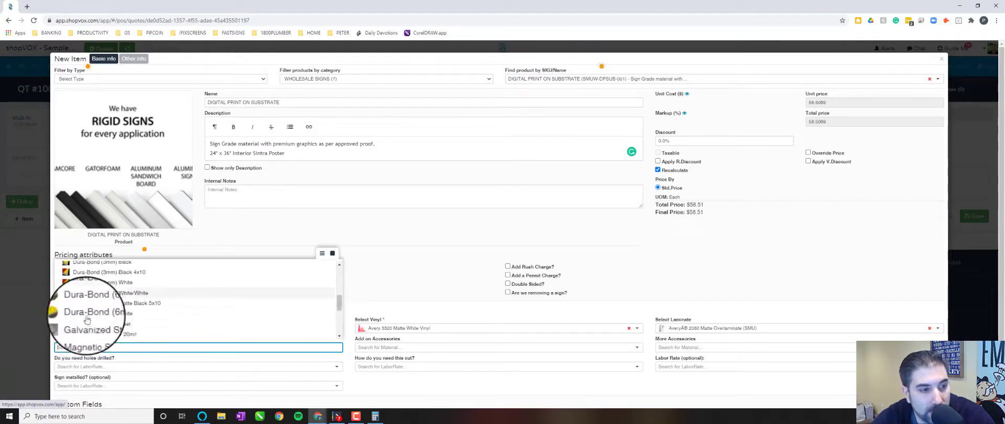
scroll(86, 285, down, 3)
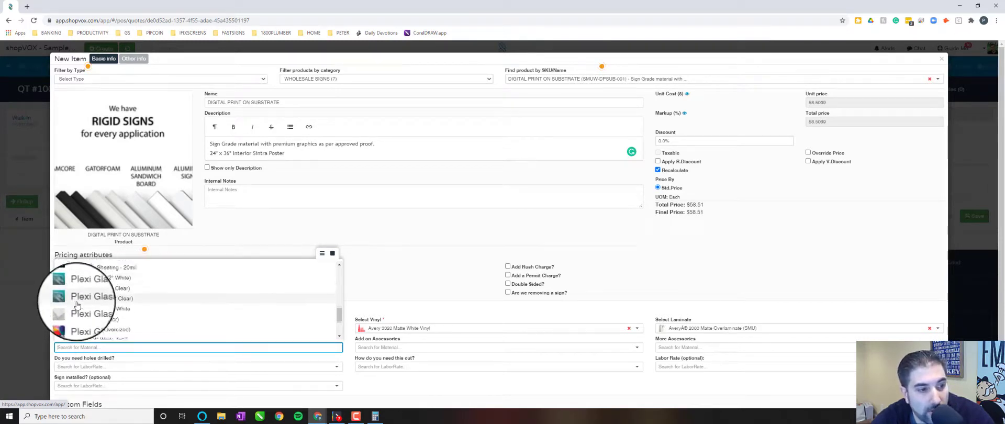
scroll(77, 304, down, 2)
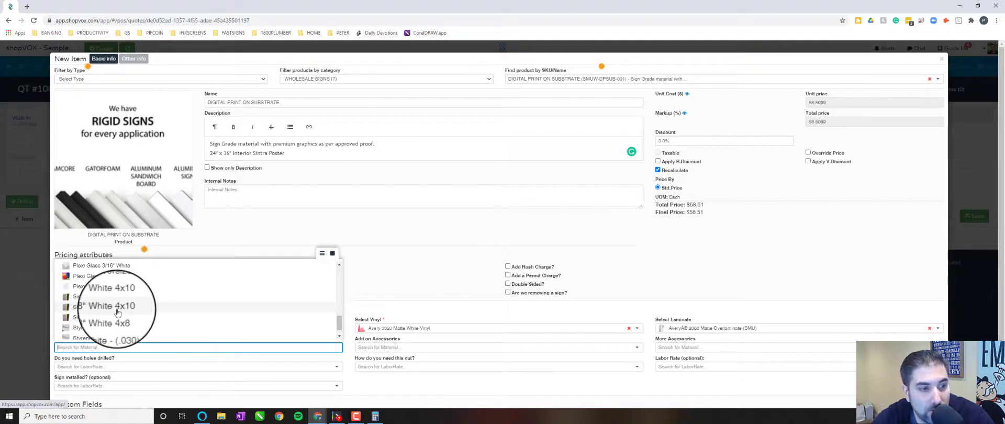
click(89, 320)
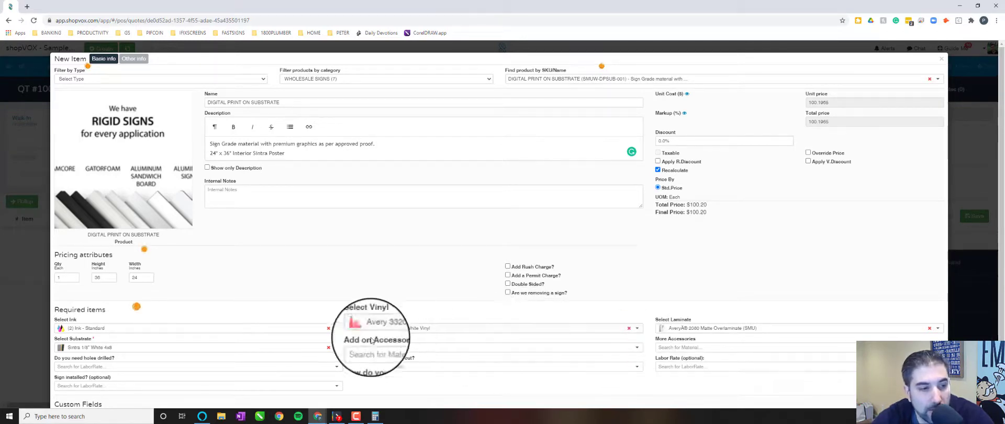
Leave drilled holes unset and choose Standard Cutting, bringing the price to $102.70.
click(178, 368)
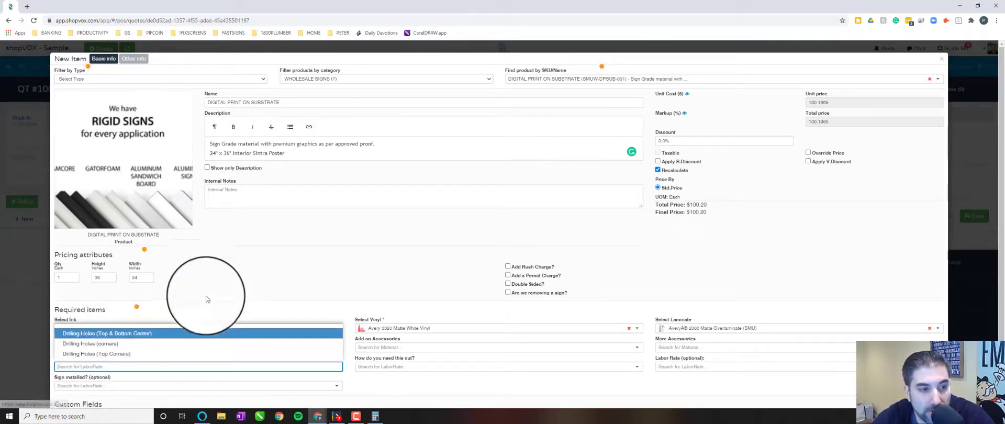
click(233, 281)
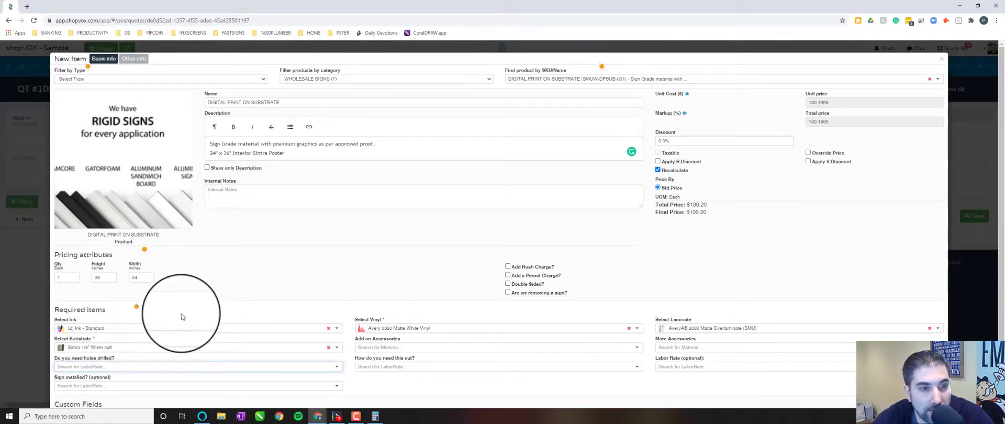
click(124, 366)
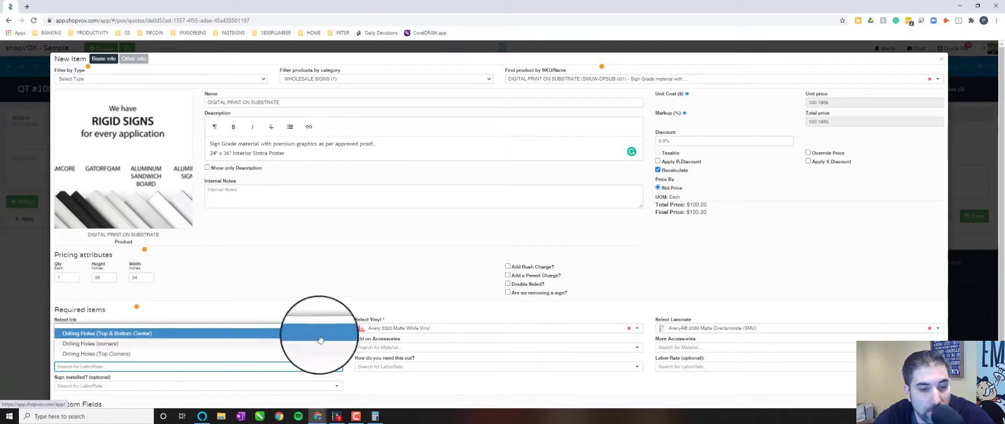
click(350, 352)
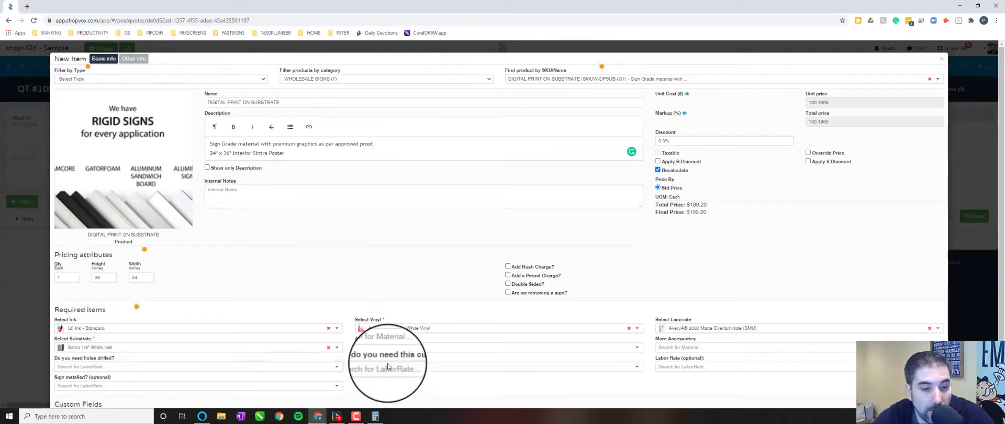
click(372, 366)
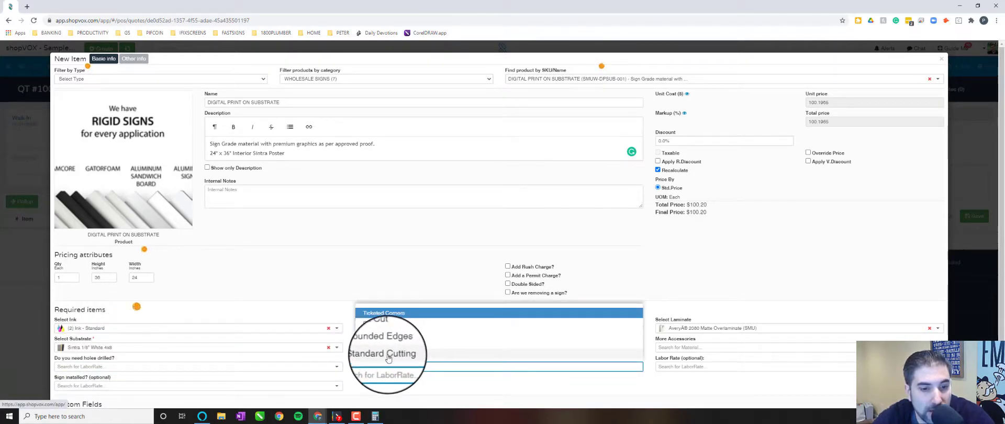
click(388, 358)
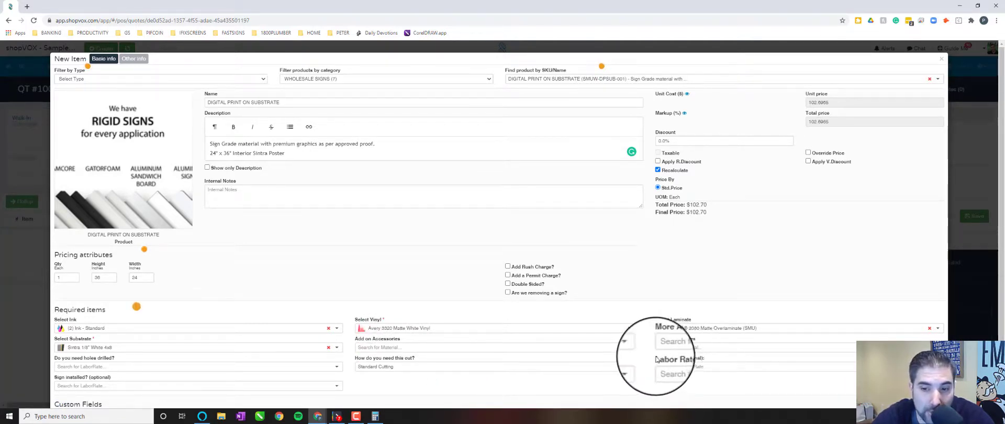
Check the labor rate and installation options, leaving both unset.
triple_click(712, 363)
click(686, 366)
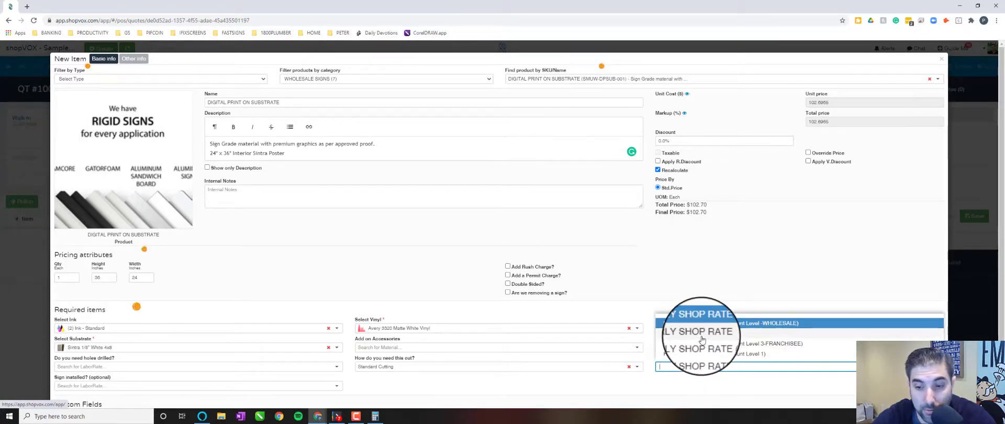
click(709, 293)
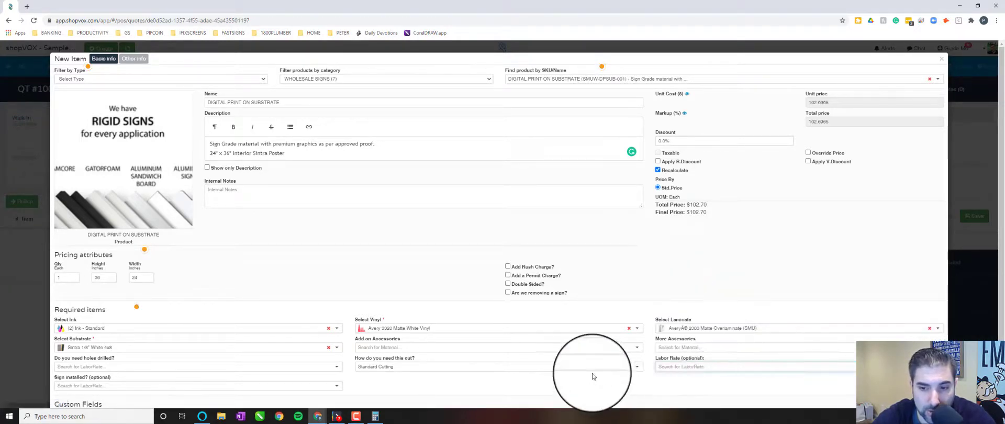
scroll(336, 338, down, 1)
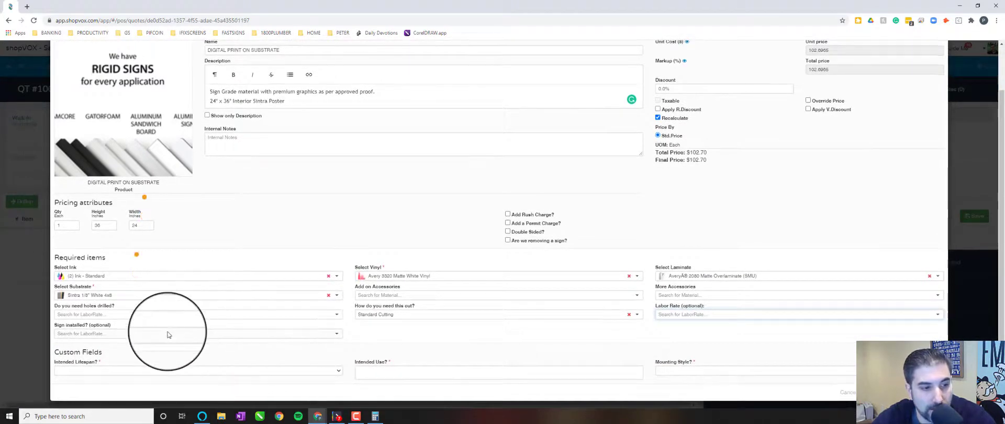
click(117, 331)
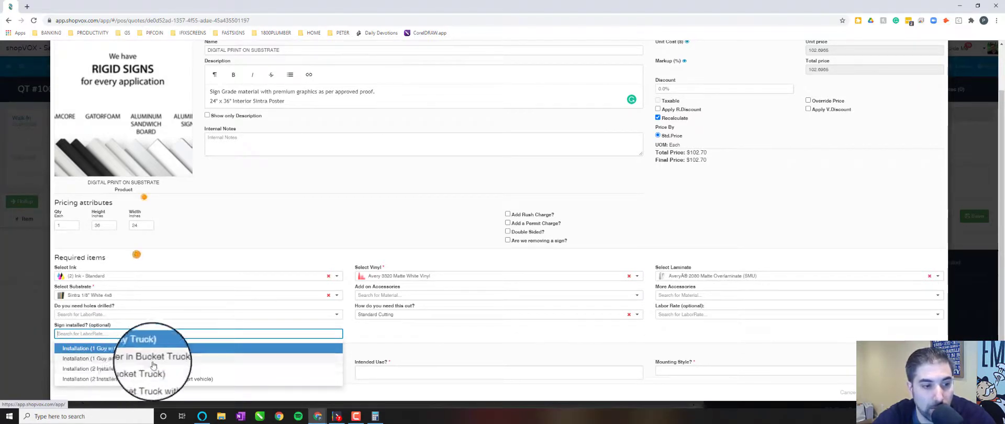
click(382, 343)
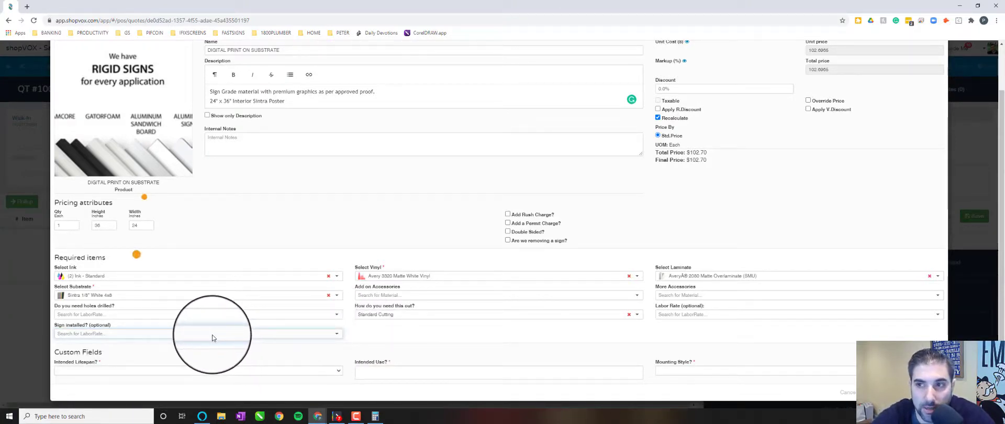
Set the print's intended lifespan to 1-3 Years.
click(184, 371)
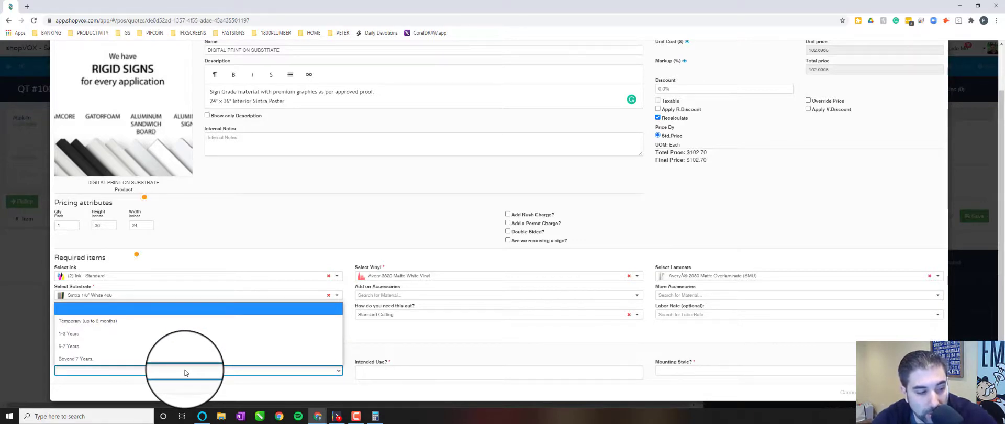
click(366, 335)
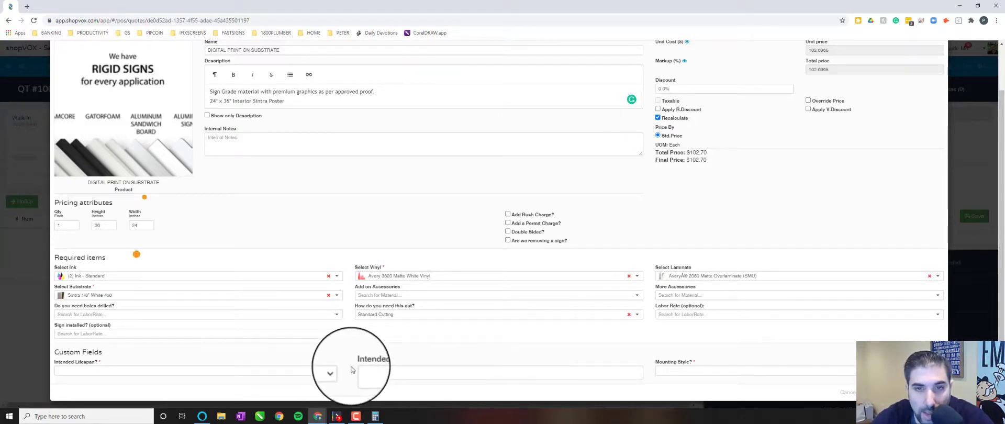
click(149, 368)
click(138, 334)
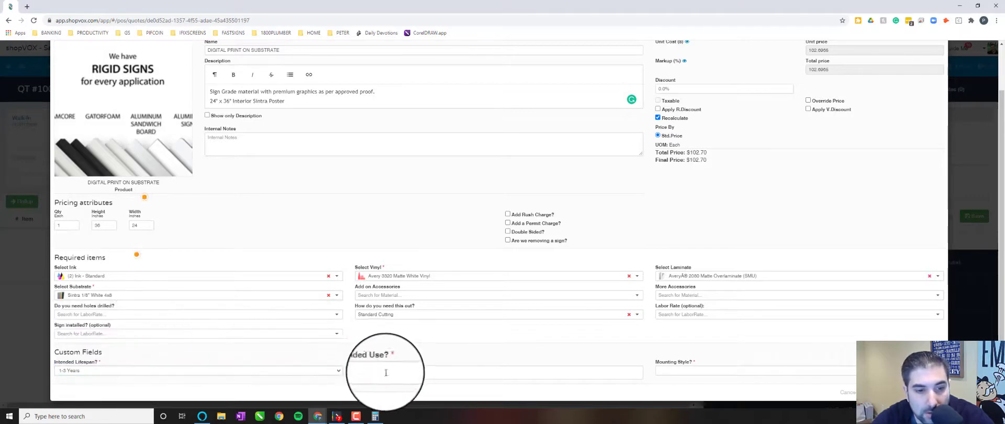
Choose OUTSIDE USE and Exterior wall mounting, then save the $102.70 item.
click(399, 371)
click(393, 402)
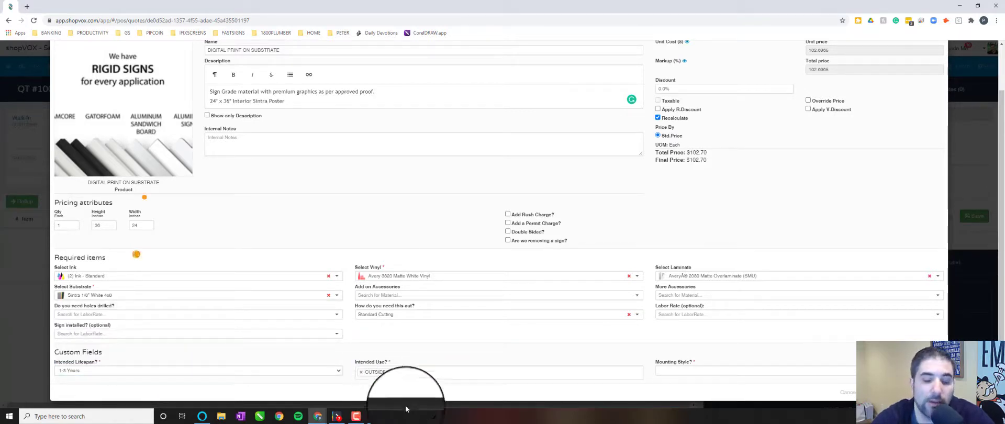
click(668, 370)
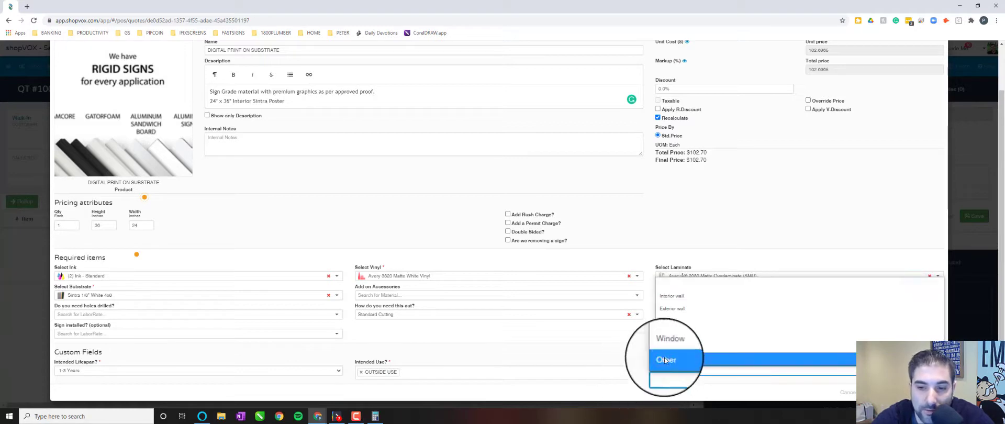
click(689, 307)
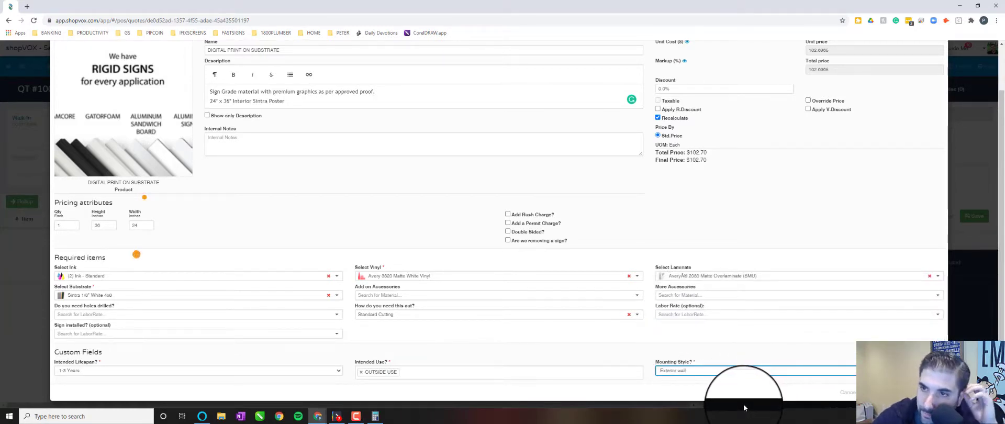
click(871, 392)
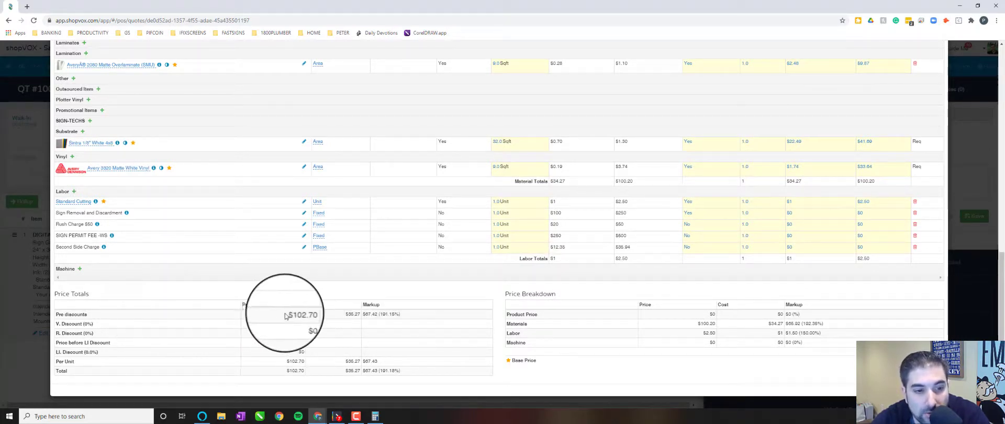
drag(286, 314, 300, 315)
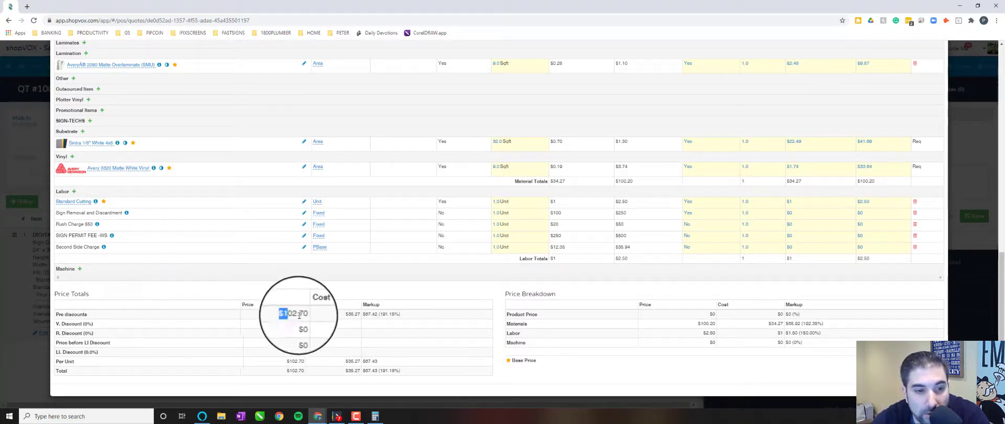
click(355, 314)
double_click(370, 314)
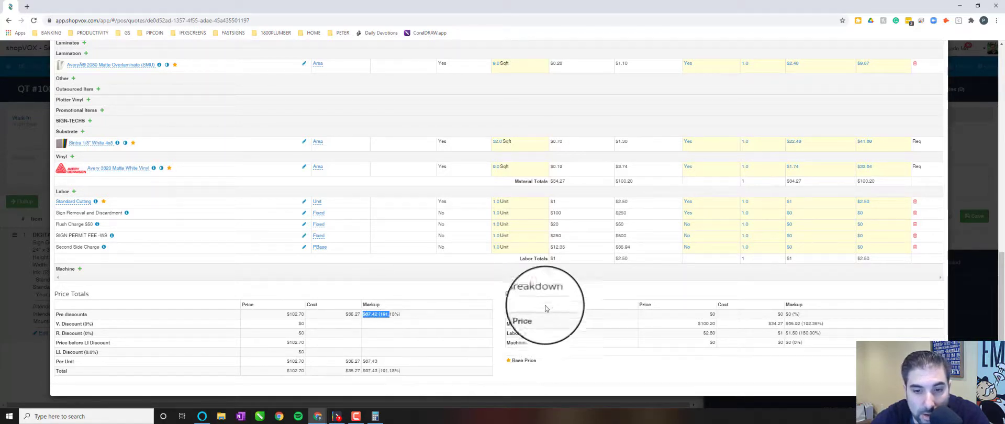
click(532, 294)
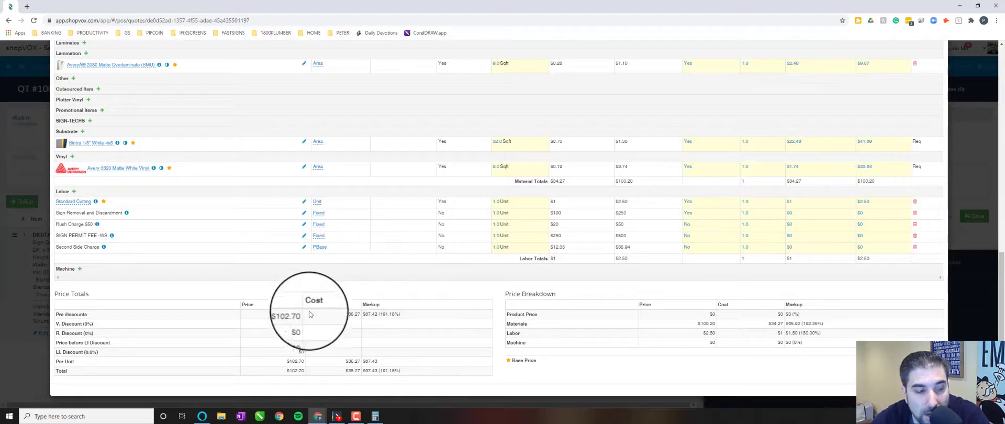
scroll(409, 276, up, 7)
scroll(411, 280, down, 4)
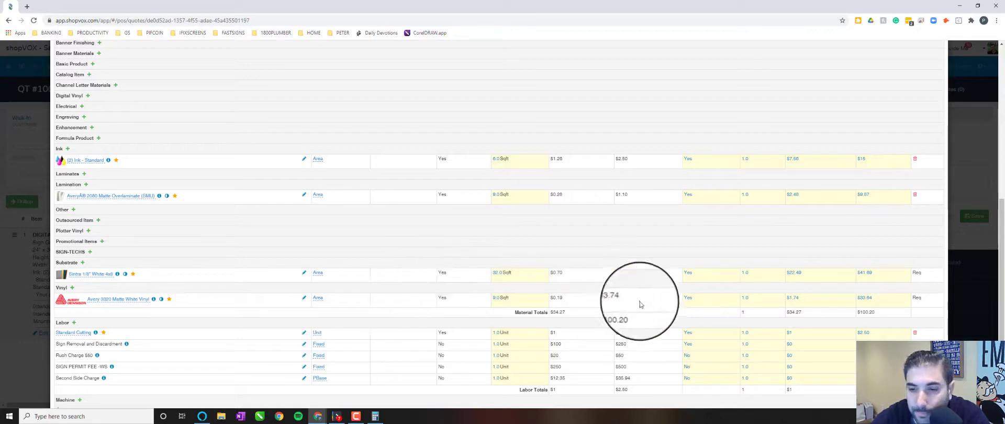
scroll(782, 288, up, 2)
Close the pricing details, check the print's $102.70 quote total, and start a new item.
scroll(783, 288, up, 5)
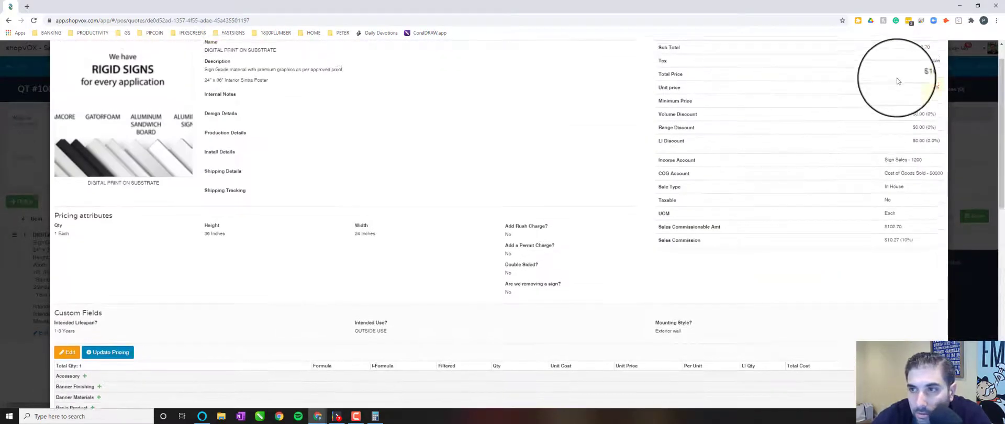
click(941, 60)
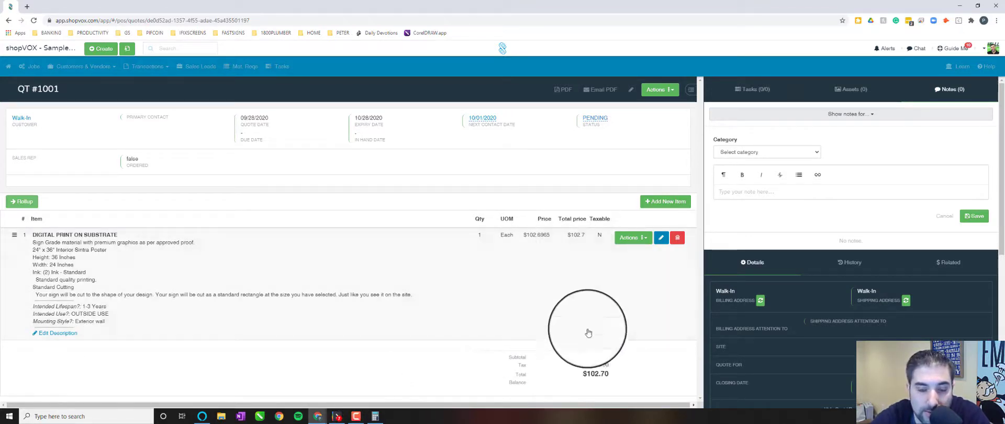
drag(588, 366, 516, 381)
click(602, 367)
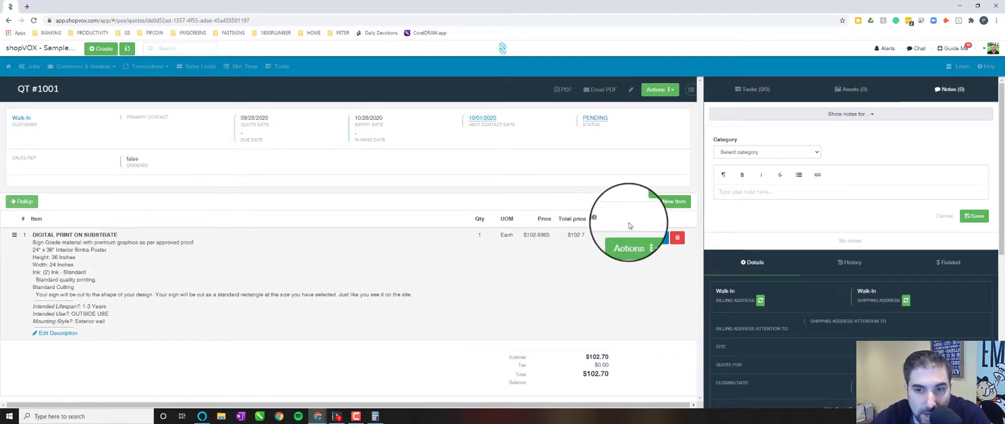
click(665, 201)
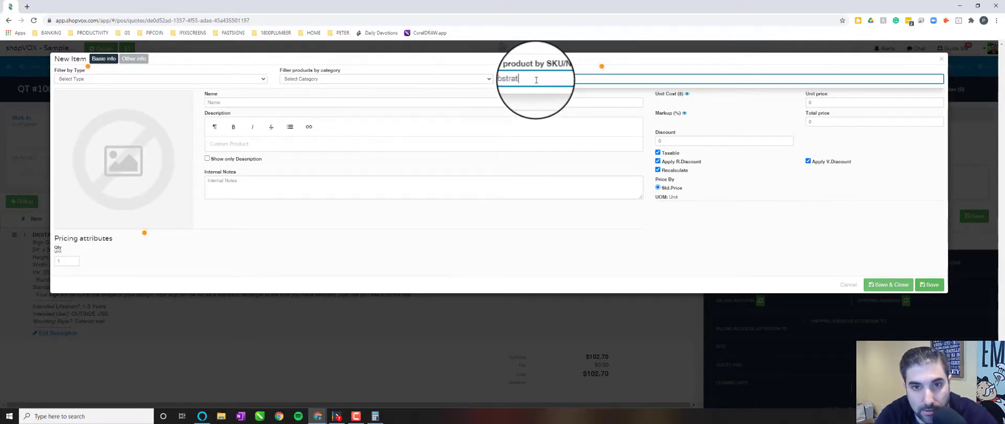
Choose DIGITAL PRINT ON SUBSTRATE as a Double-Sided 4' x 8' Post and Panel Sign, 48 x 96, double sided.
click(547, 112)
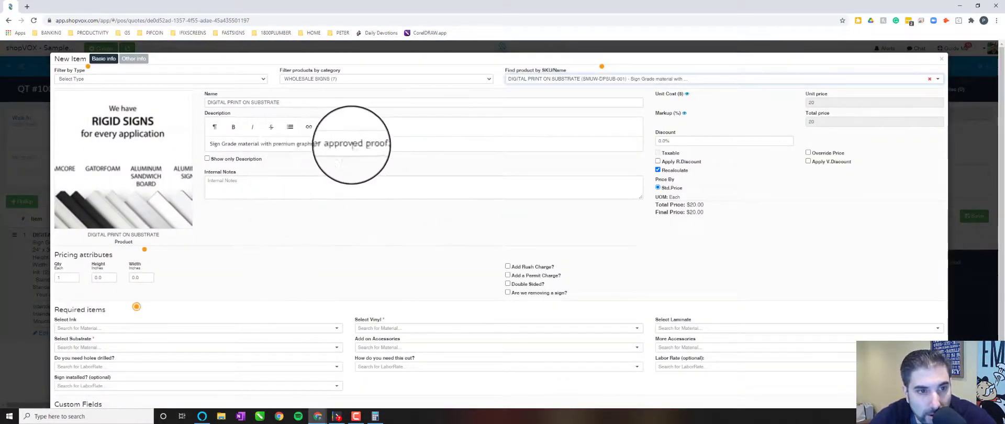
click(396, 144)
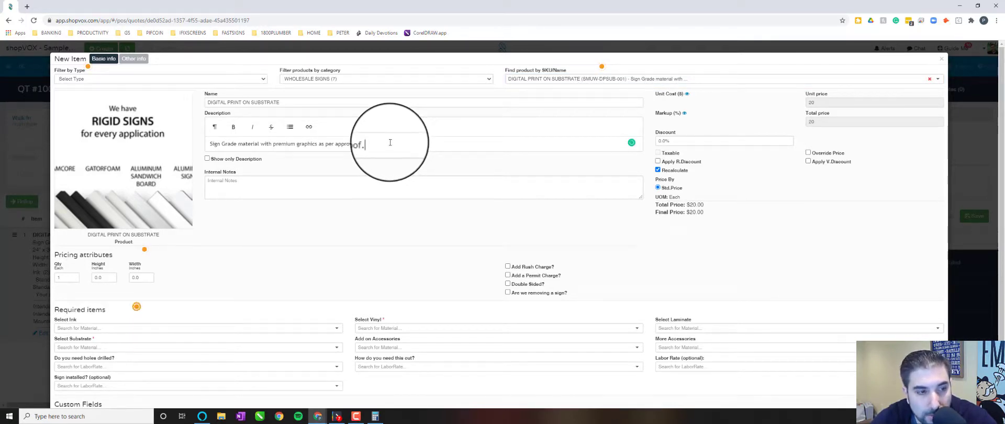
key(Return)
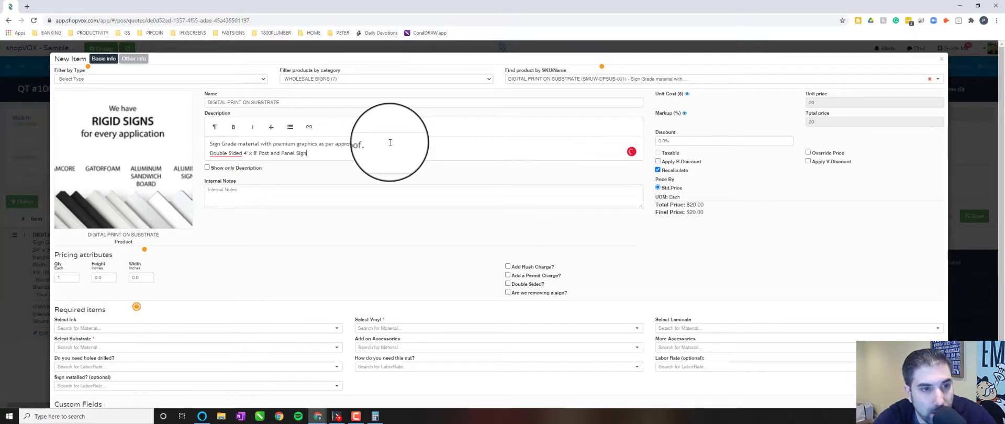
click(255, 180)
click(103, 278)
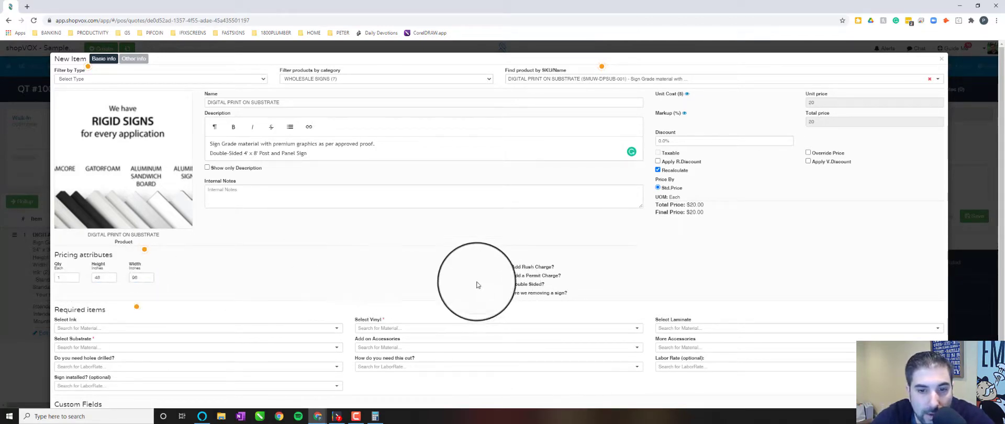
click(507, 284)
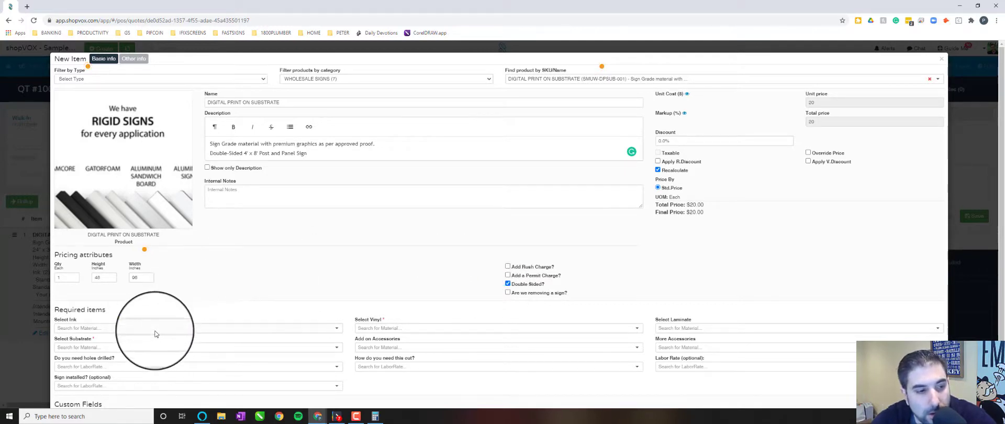
Untick Double Sided and choose (2) Ink - Standard, Avery 2903 Calendered Gloss Vinyl and Avery 2060 Gloss Overlaminate.
click(507, 283)
click(189, 327)
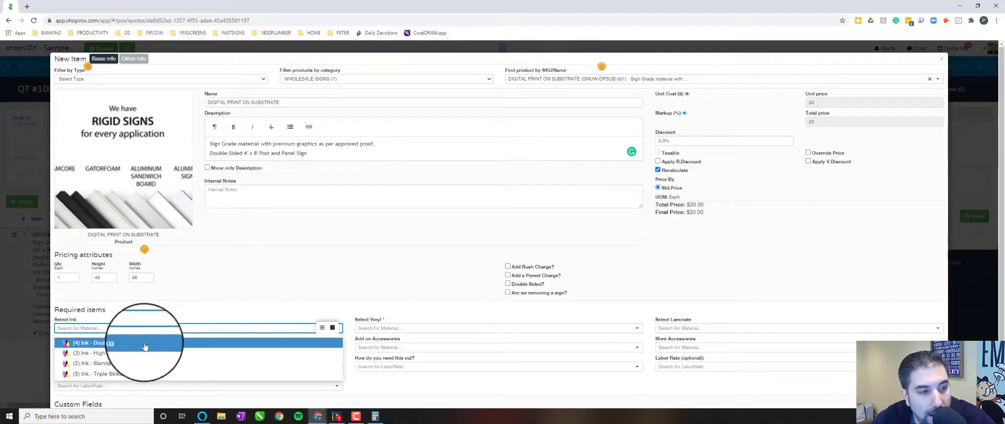
click(260, 305)
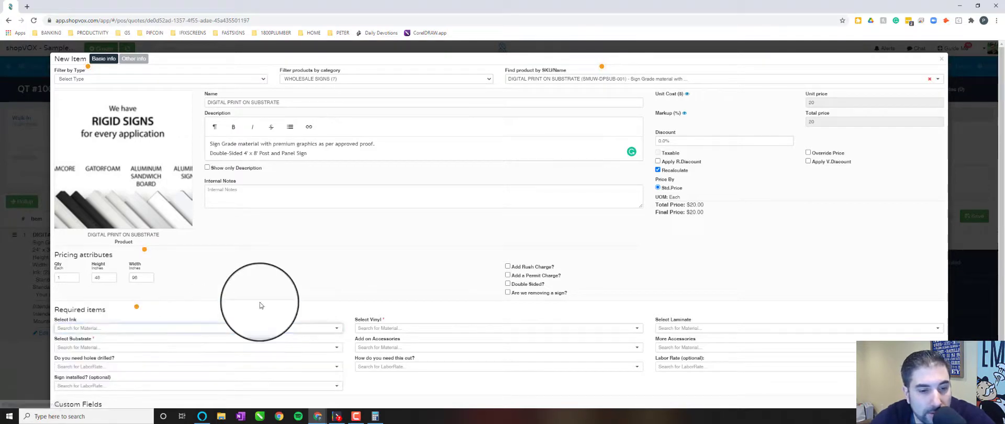
click(241, 329)
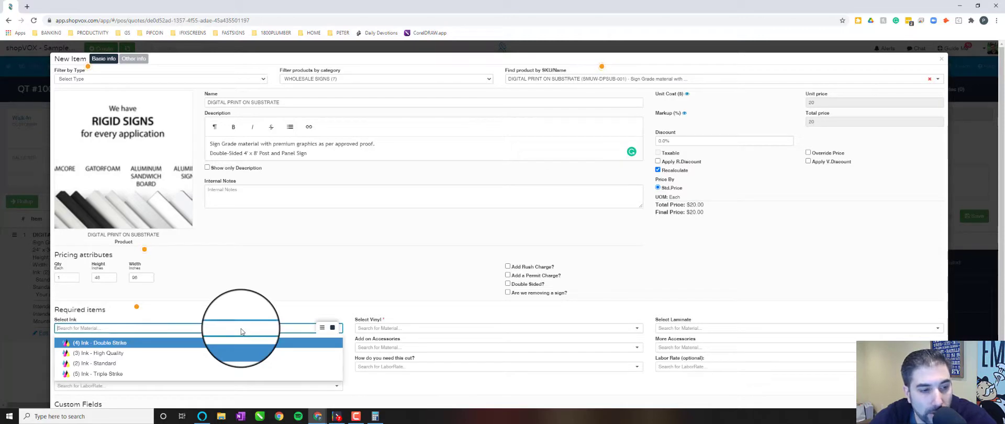
click(210, 363)
click(388, 329)
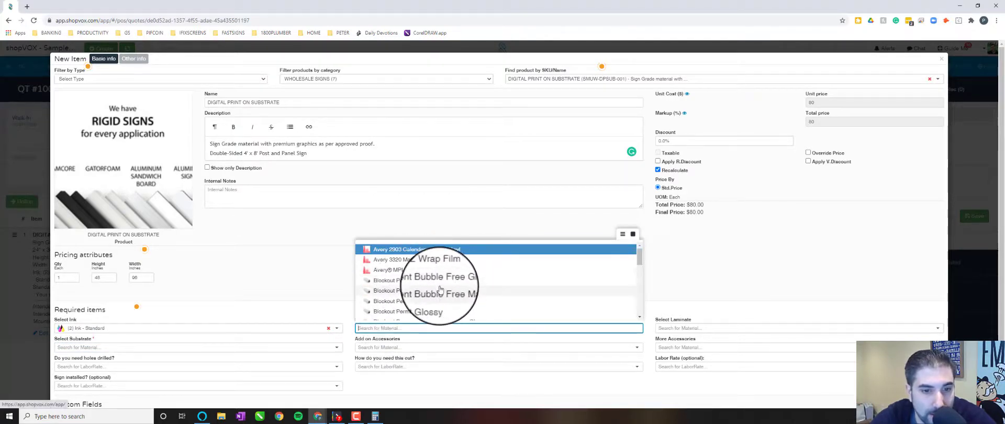
click(456, 250)
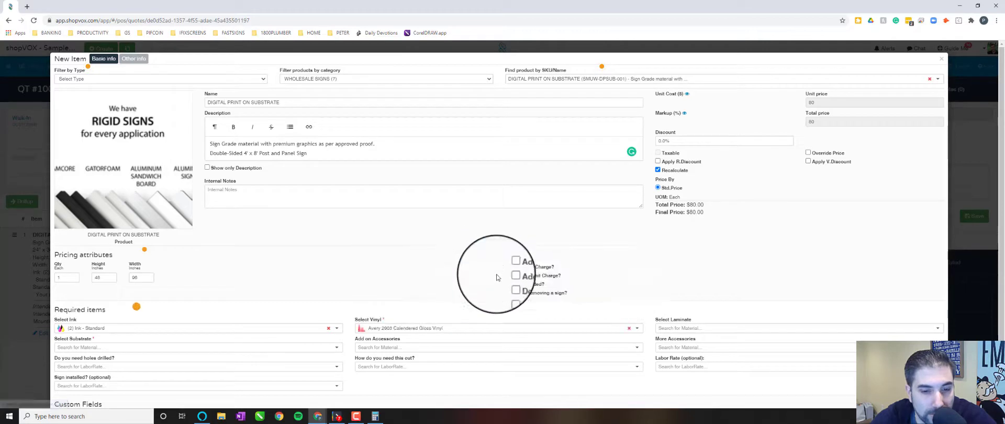
click(691, 328)
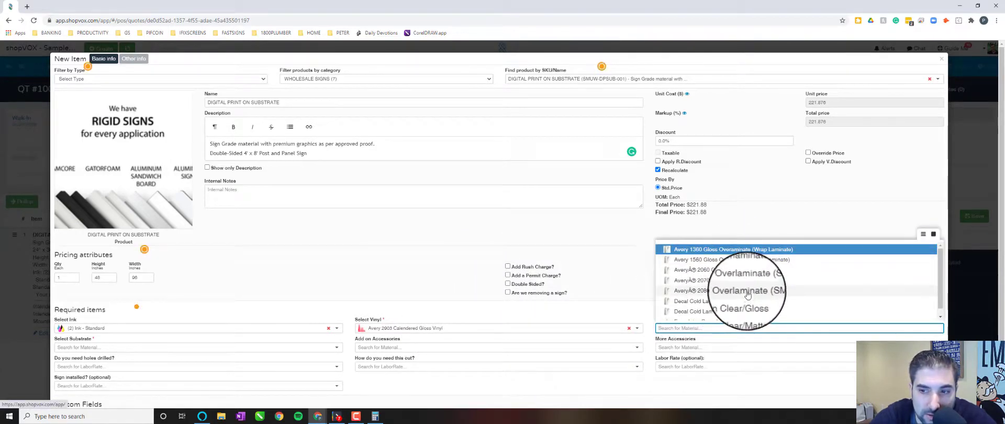
click(722, 271)
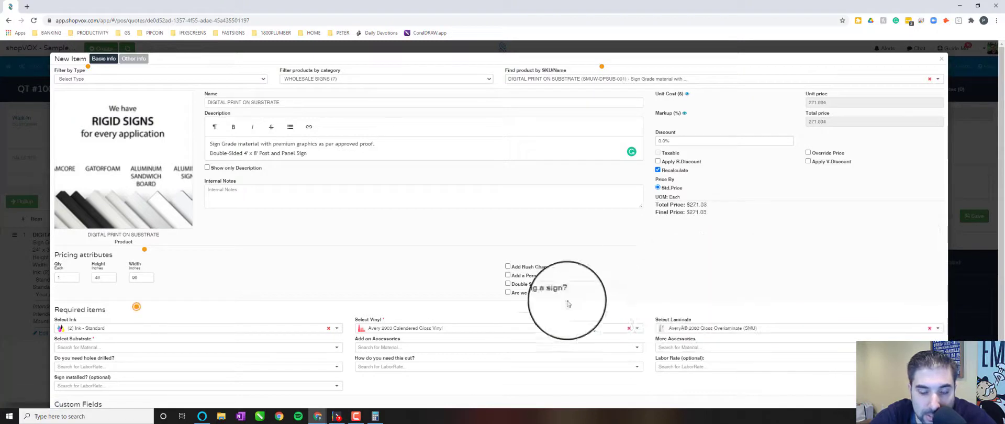
click(169, 348)
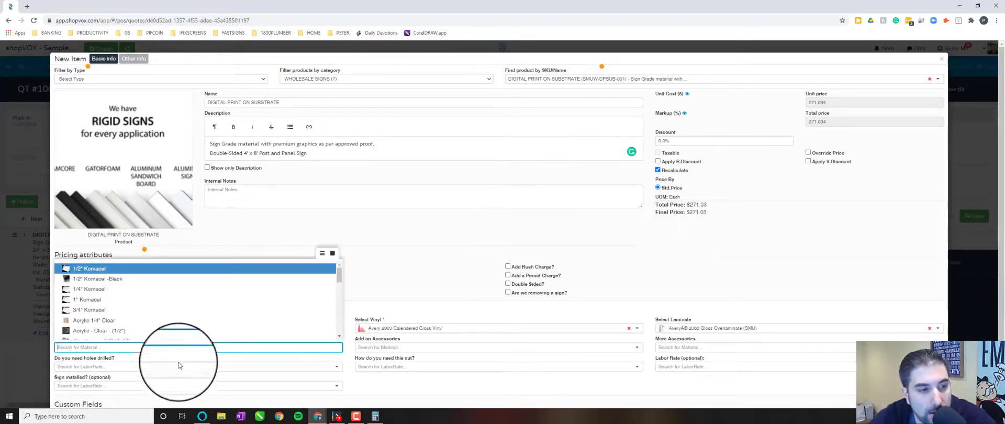
Set the substrate to 1" Komacel and make the sign double sided.
click(94, 303)
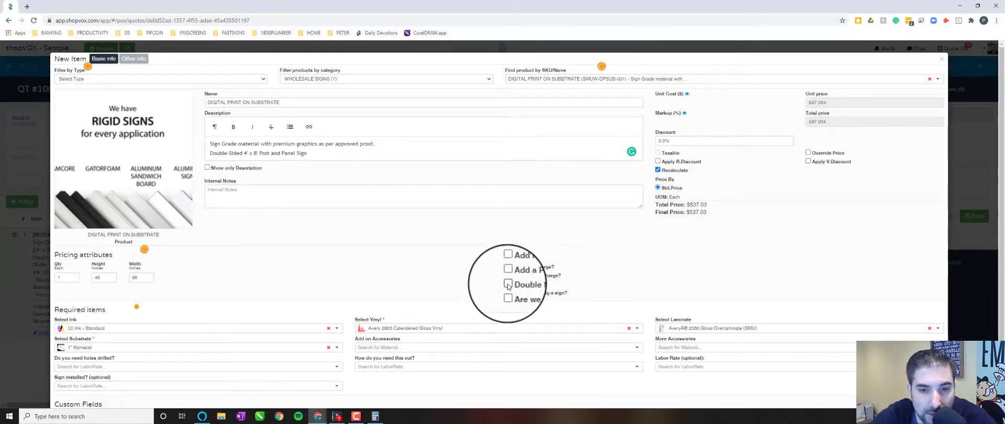
click(507, 284)
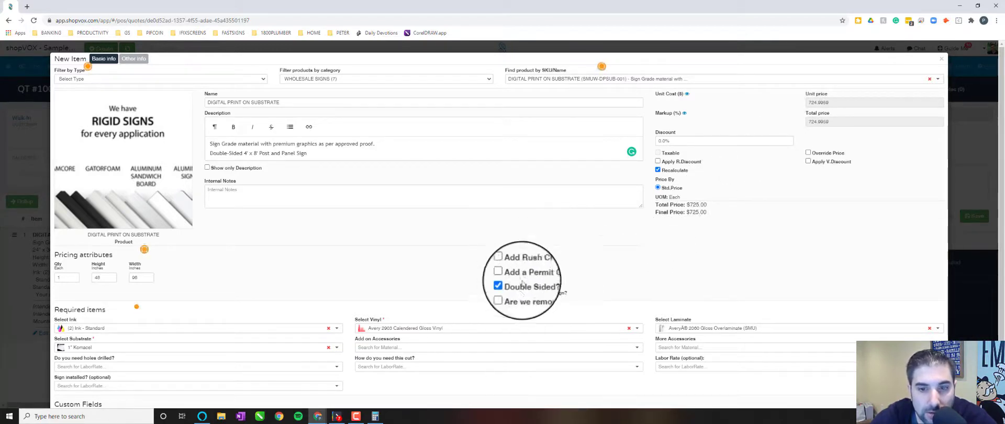
click(509, 284)
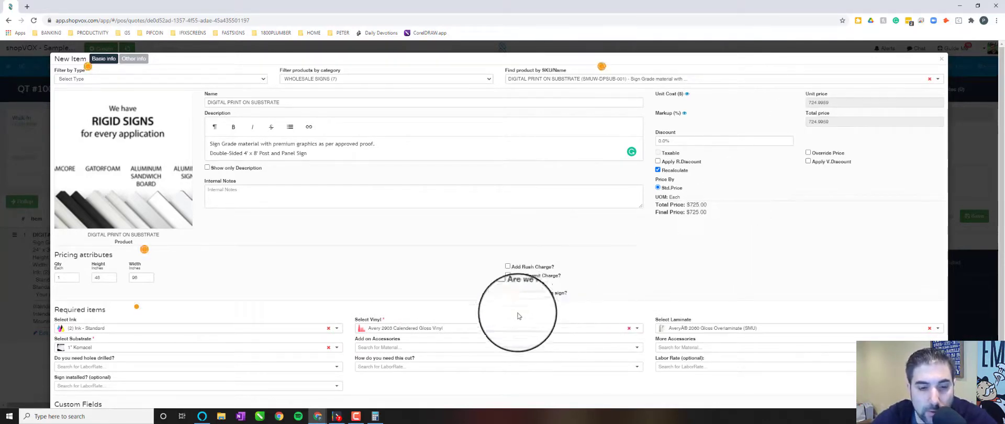
Add Wood Post - 8ft as an accessory, bringing the item to $755.37.
click(425, 349)
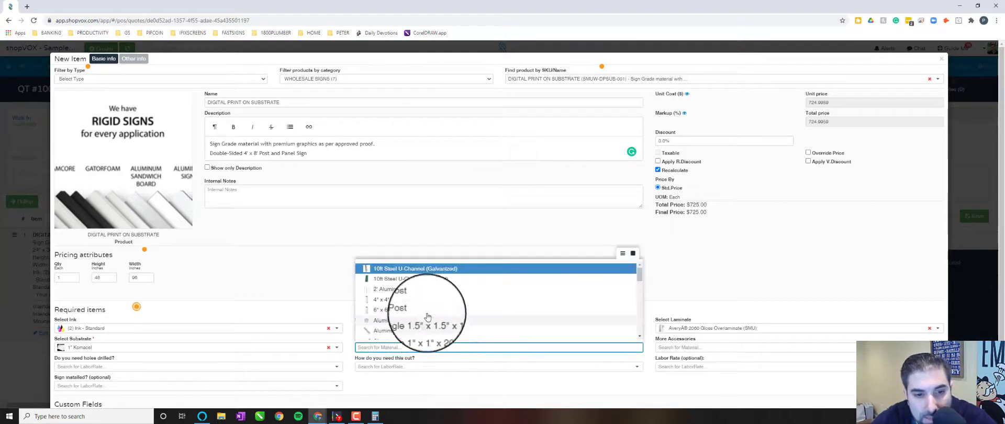
scroll(430, 312, down, 10)
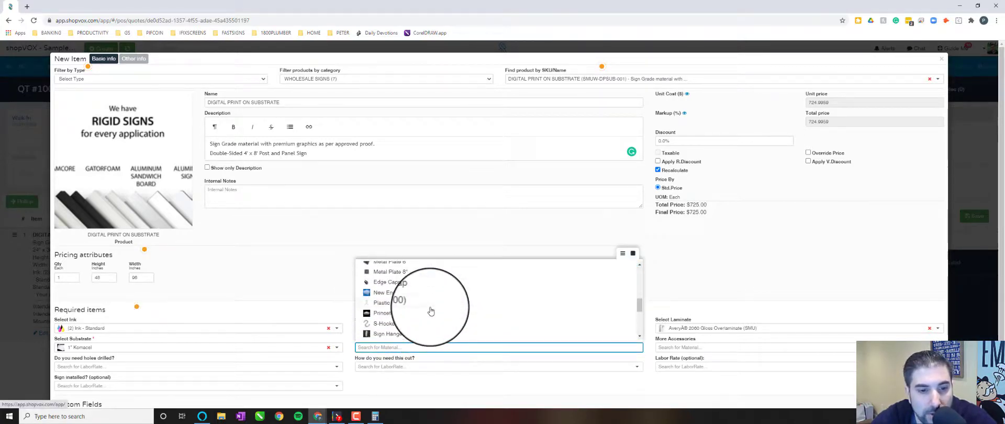
scroll(430, 312, up, 10)
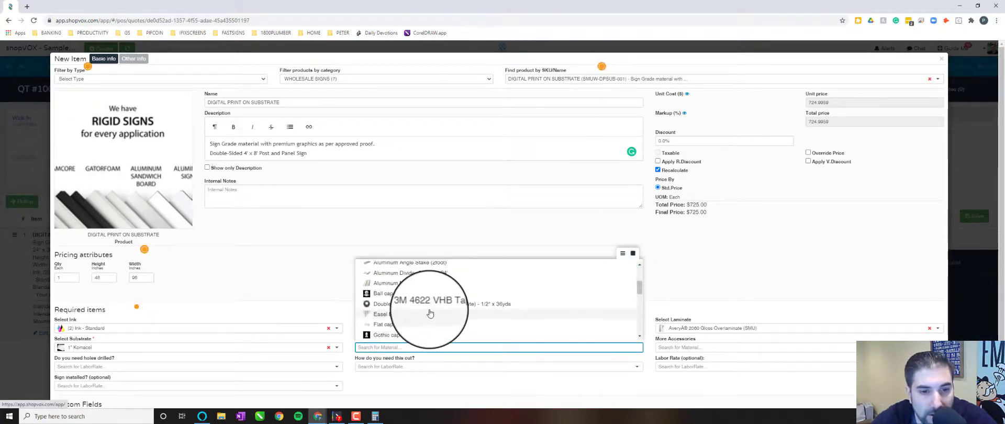
scroll(423, 321, up, 4)
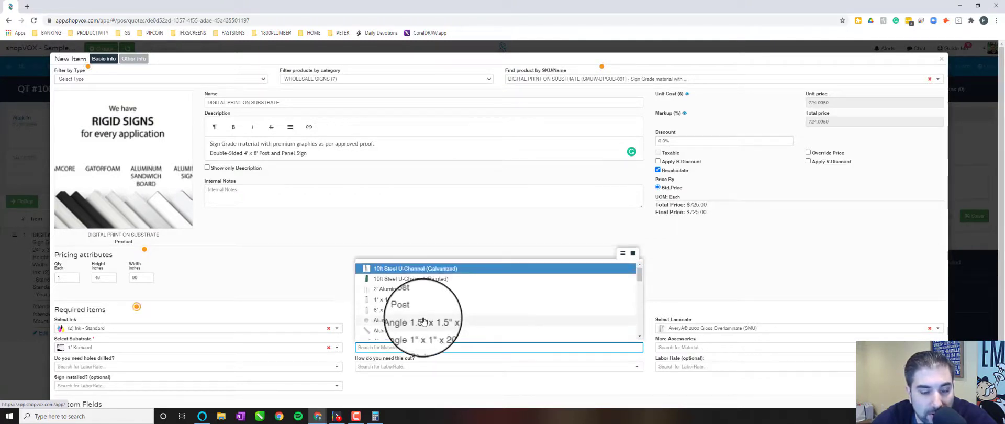
scroll(423, 321, down, 3)
scroll(419, 308, up, 4)
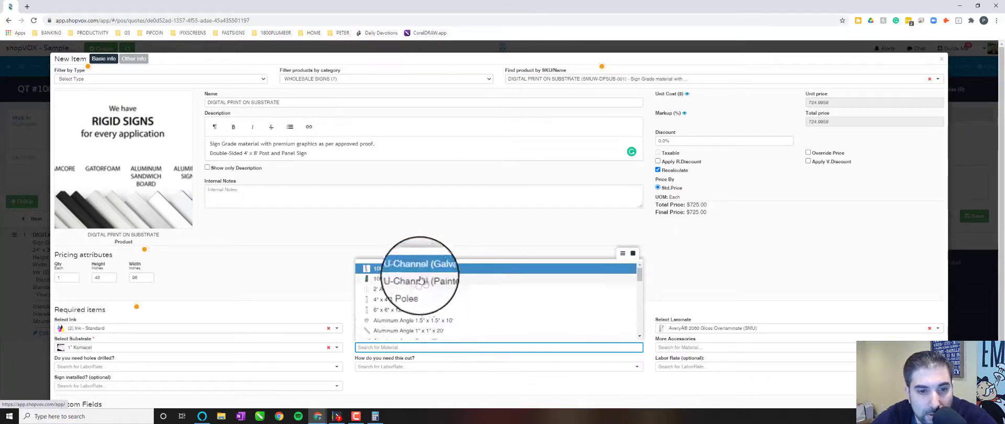
scroll(431, 285, down, 1)
scroll(430, 286, down, 5)
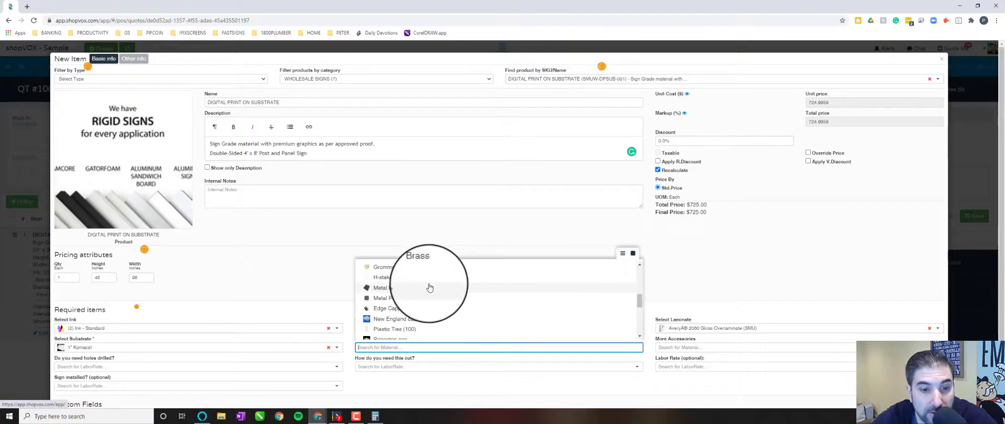
scroll(427, 291, down, 3)
scroll(427, 291, down, 5)
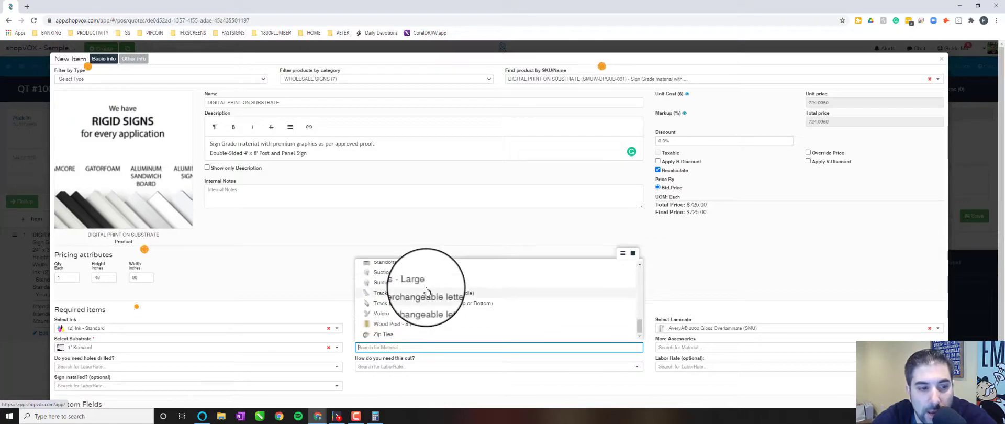
scroll(427, 291, down, 1)
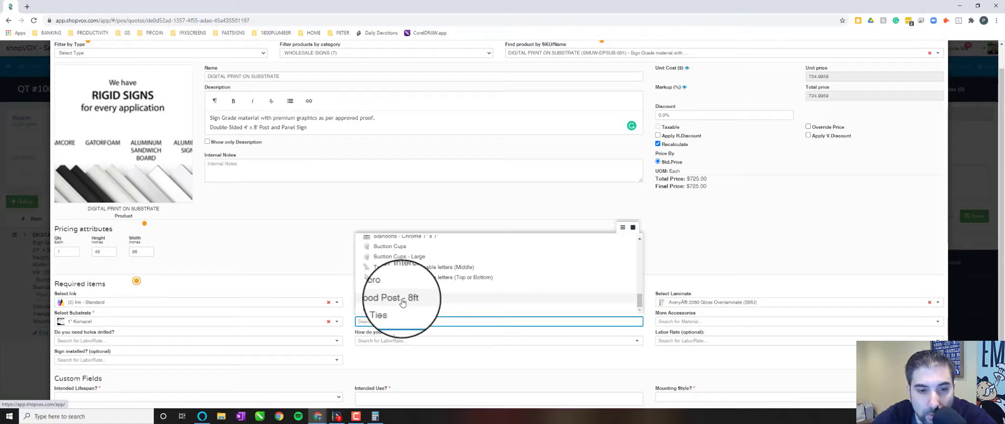
click(460, 298)
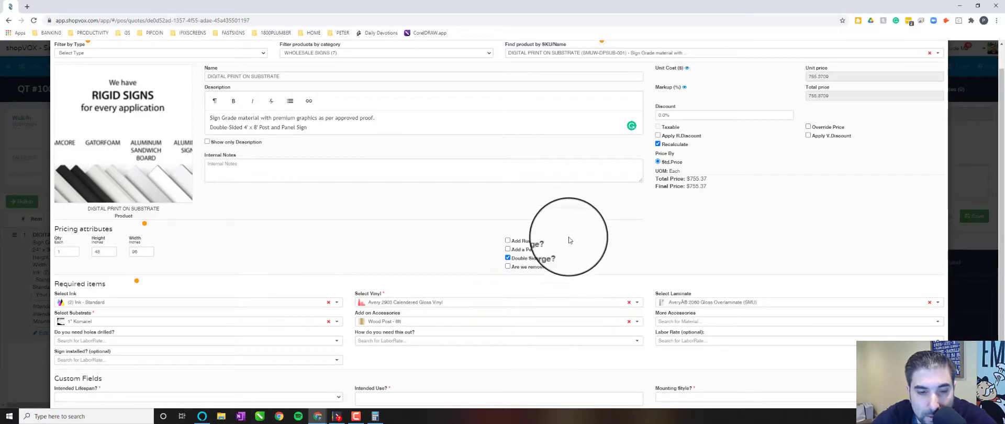
Add a second 8ft wood post, then try Ball cap as the extra accessory.
click(679, 321)
scroll(702, 291, down, 5)
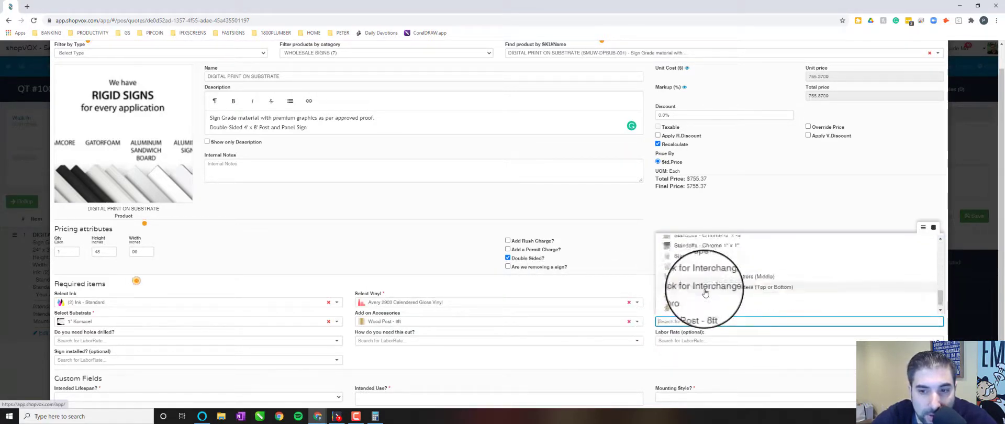
click(699, 304)
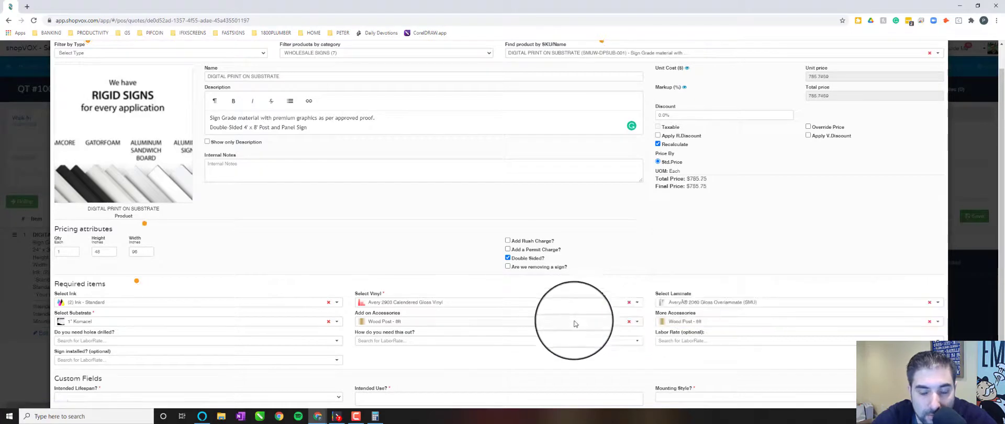
click(689, 321)
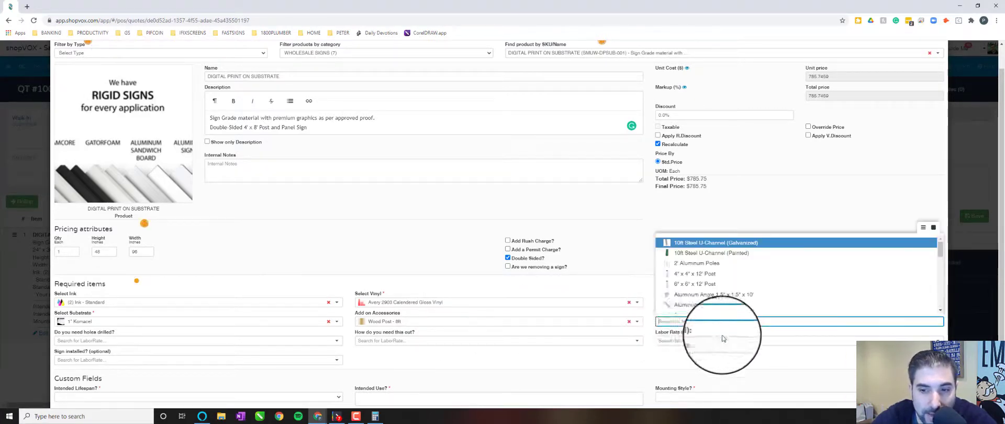
scroll(716, 274, up, 2)
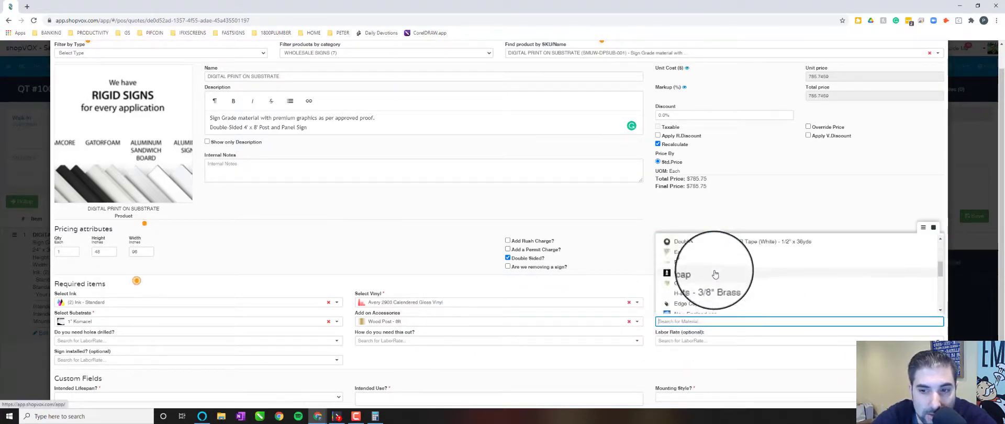
scroll(712, 276, down, 5)
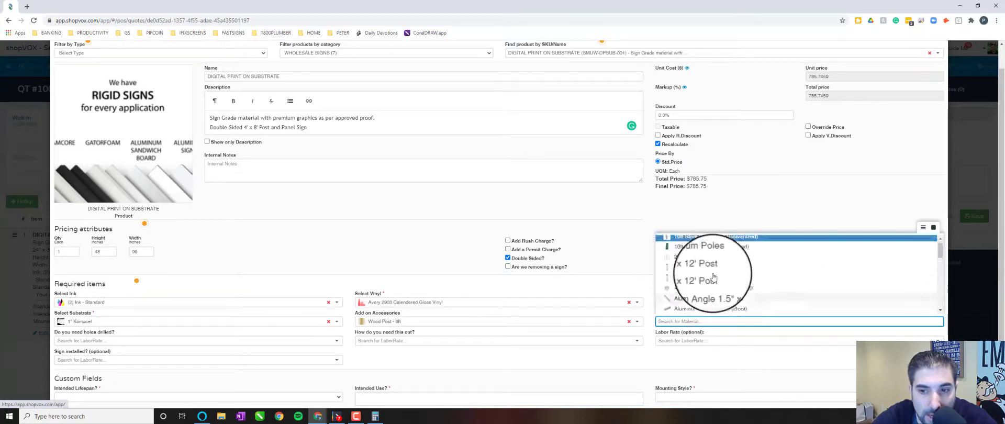
scroll(713, 277, down, 2)
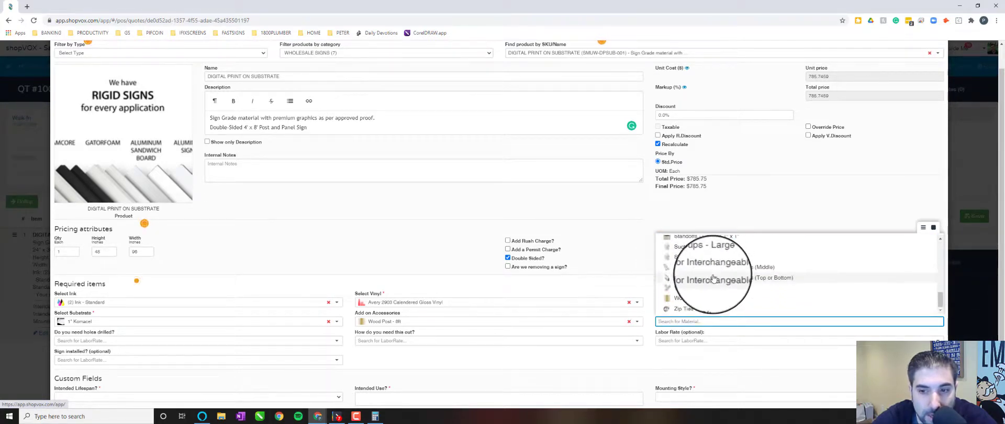
scroll(712, 283, up, 5)
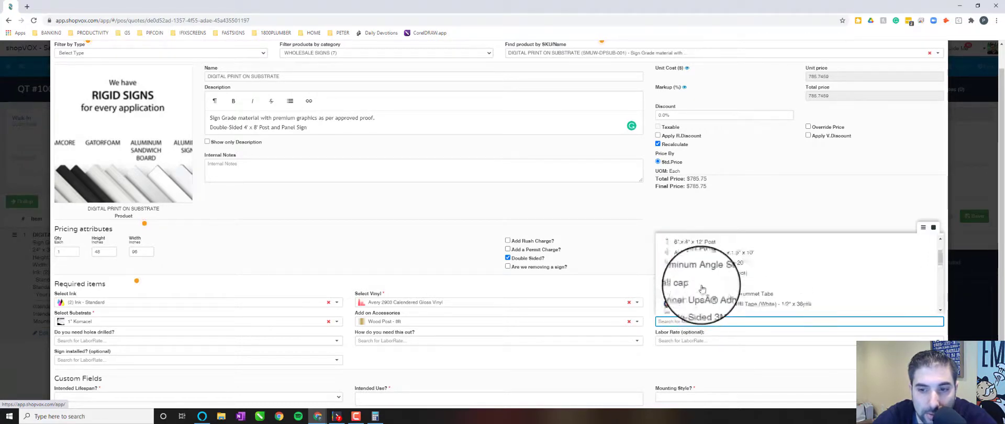
click(689, 298)
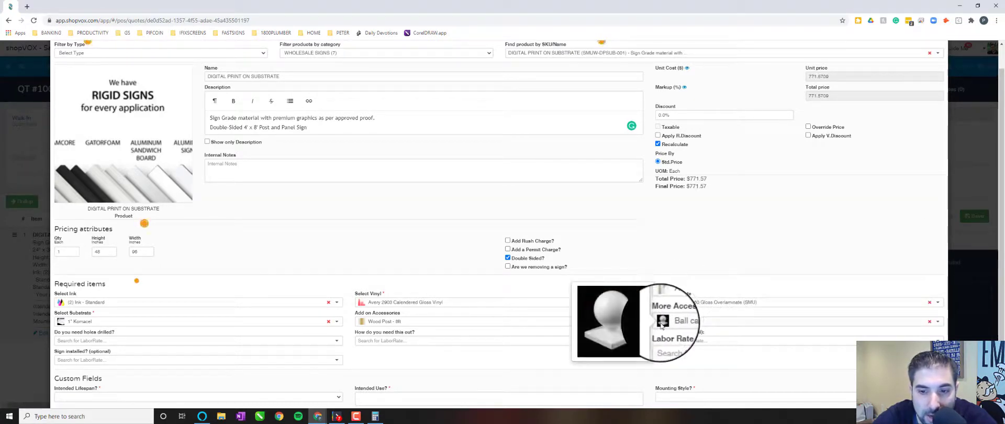
Switch the extra accessory to Princeton cap.
mouse_move(365, 325)
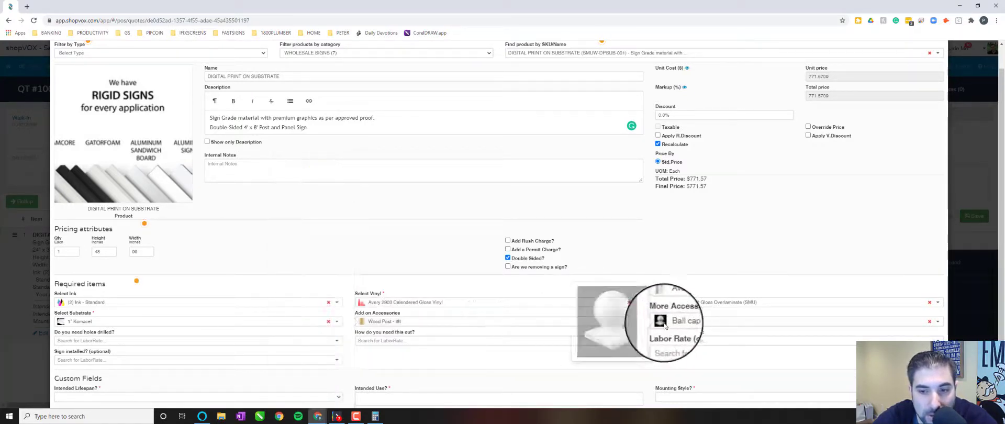
click(680, 321)
scroll(683, 285, down, 3)
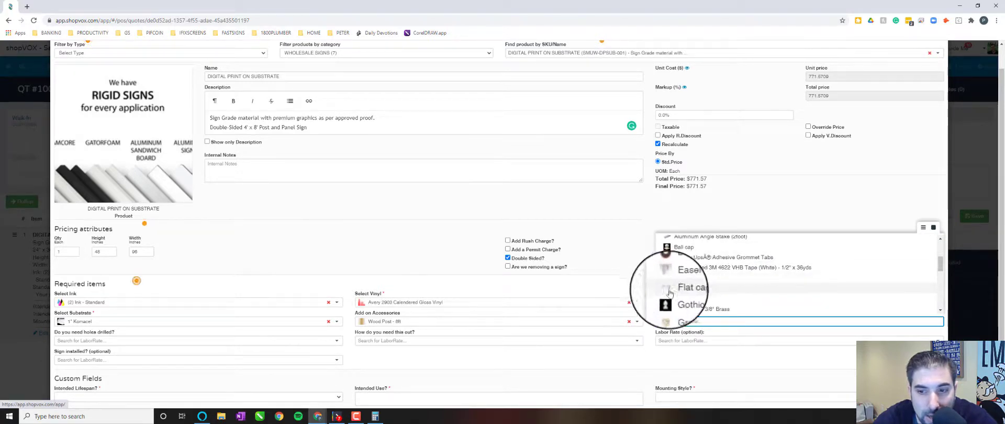
mouse_move(667, 300)
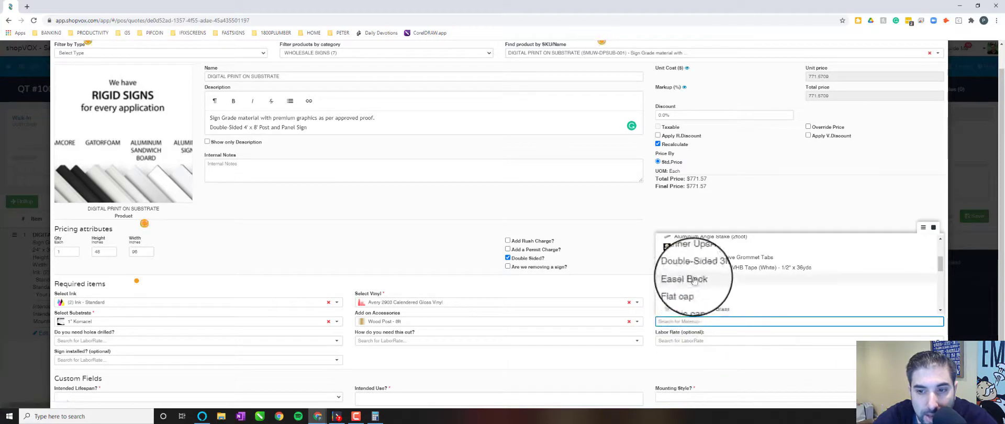
scroll(702, 286, up, 3)
scroll(702, 286, down, 3)
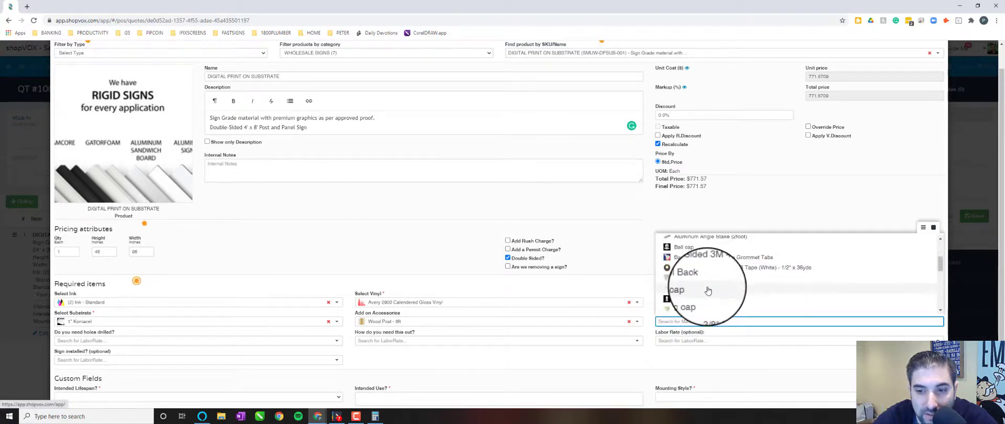
scroll(710, 292, down, 5)
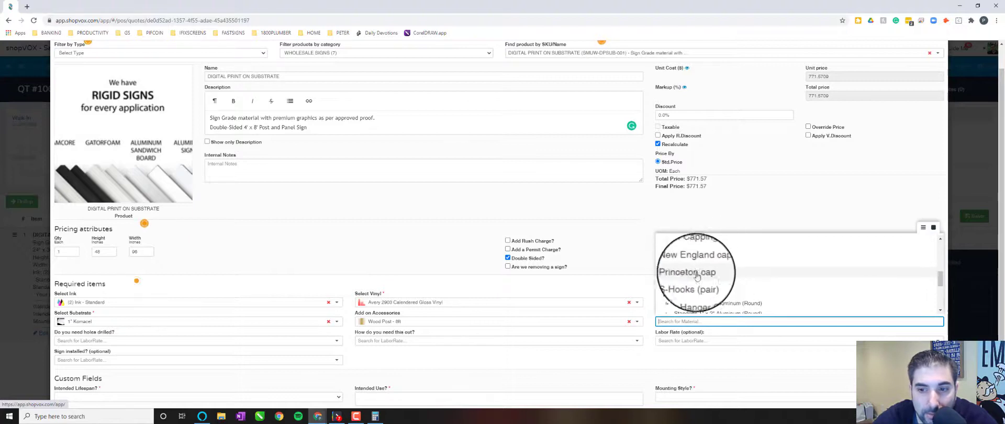
click(669, 273)
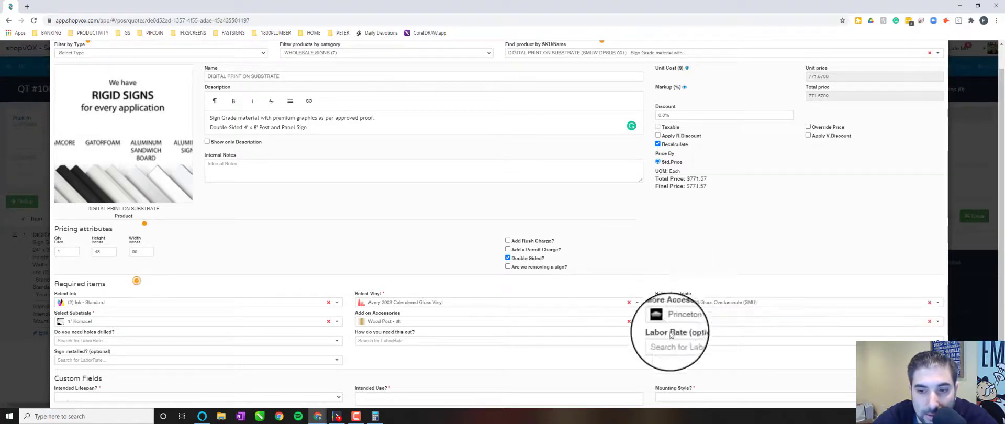
Settle on Gothic cap as the extra accessory, bringing the item to $771.57.
mouse_move(663, 323)
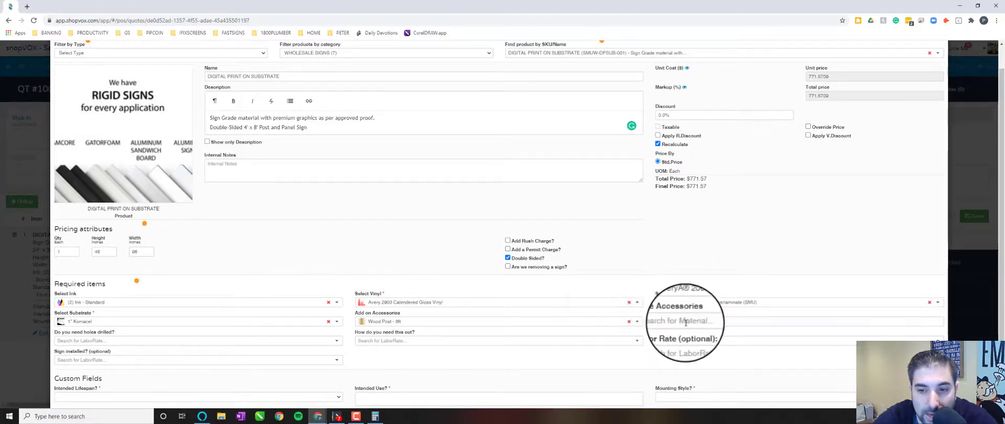
click(684, 321)
scroll(695, 294, down, 8)
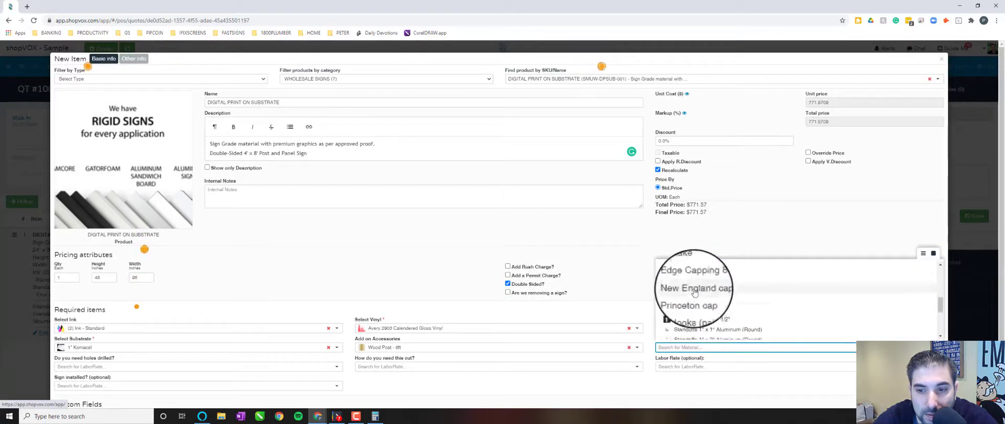
key(Return)
mouse_move(663, 350)
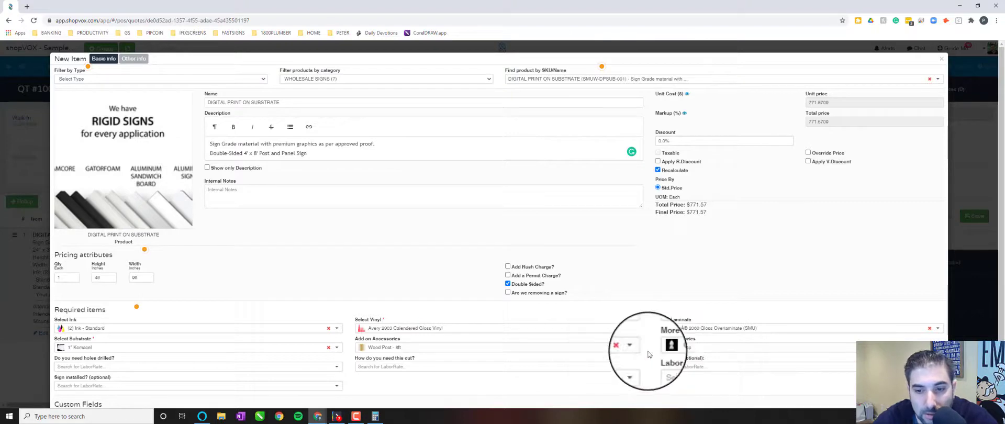
scroll(691, 357, down, 1)
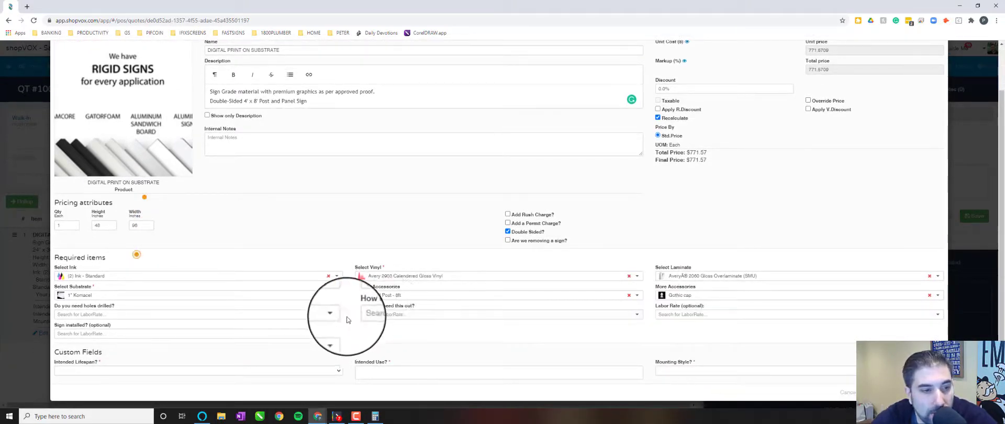
Set the cutting to Contour Cutting, then change it to Ticketed Corners, making the item $825.57.
click(373, 314)
scroll(392, 361, down, 1)
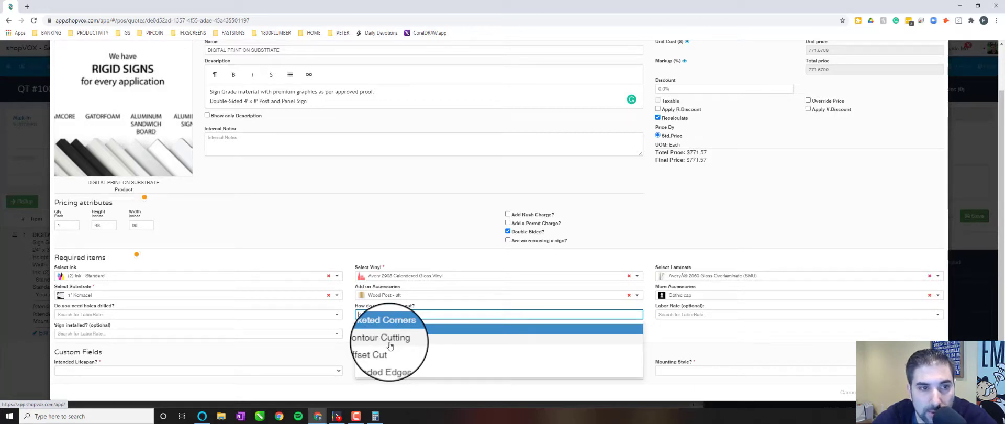
click(390, 345)
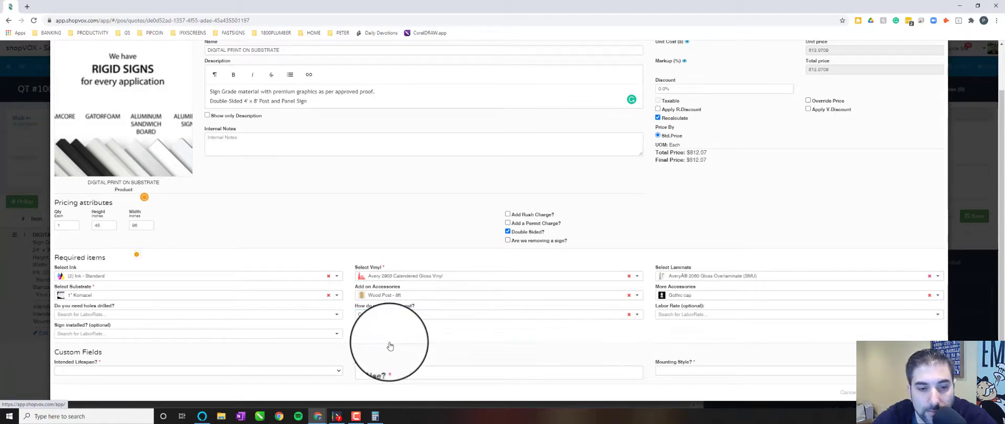
click(381, 314)
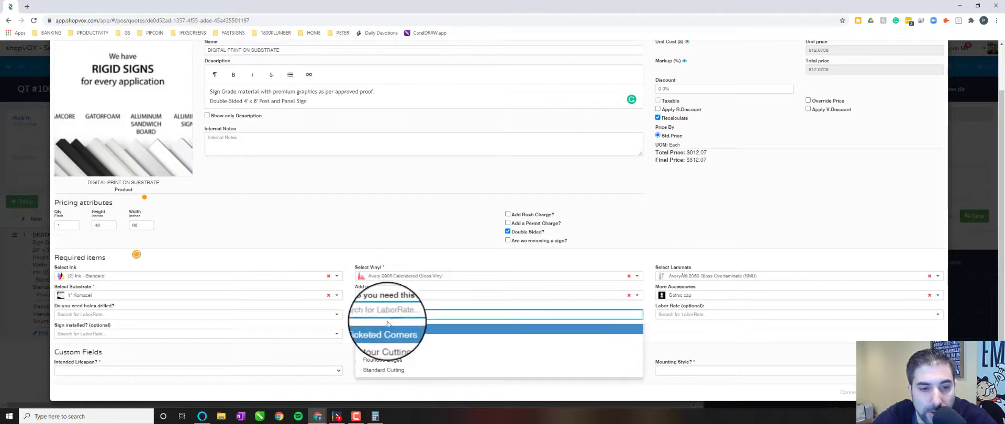
click(385, 328)
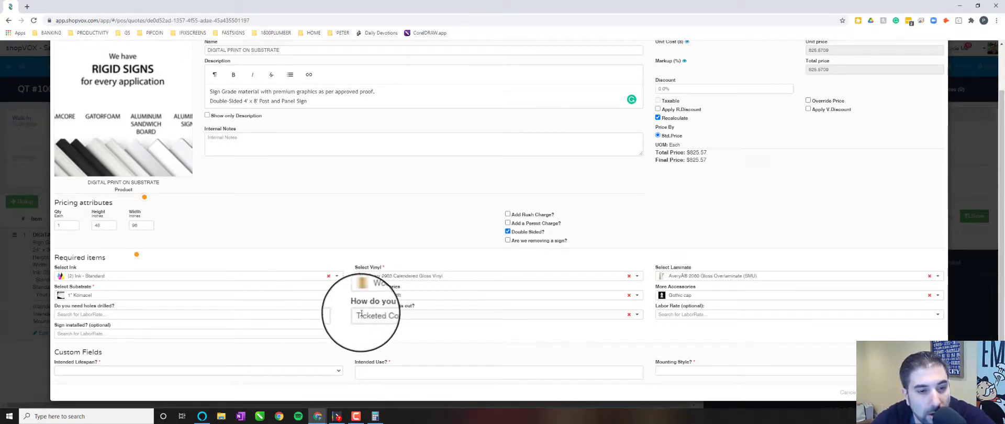
Apply HOURLY SHOP RATE labor and Installation (1 Guy and Helper in Bucket Truck), reaching $1,061.82.
click(681, 316)
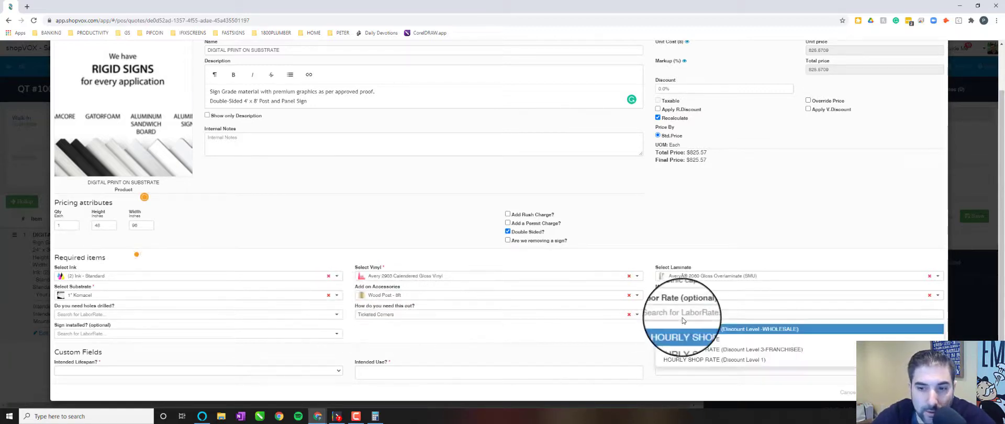
click(700, 340)
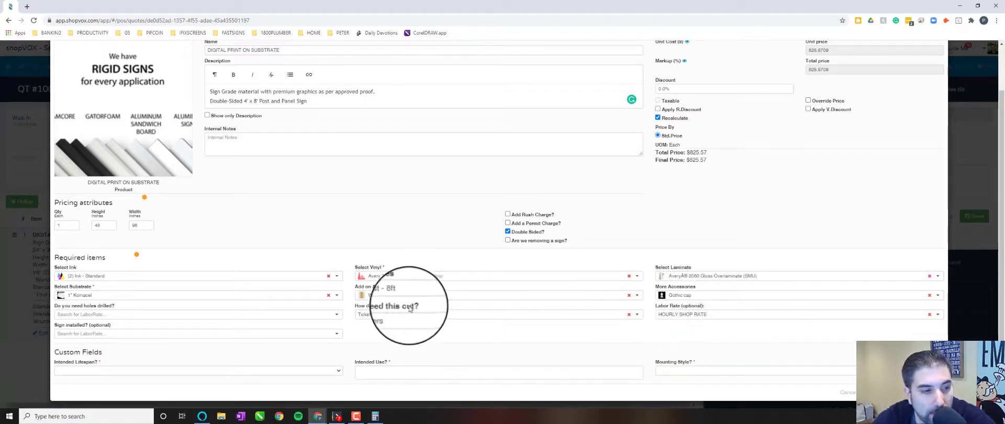
click(256, 328)
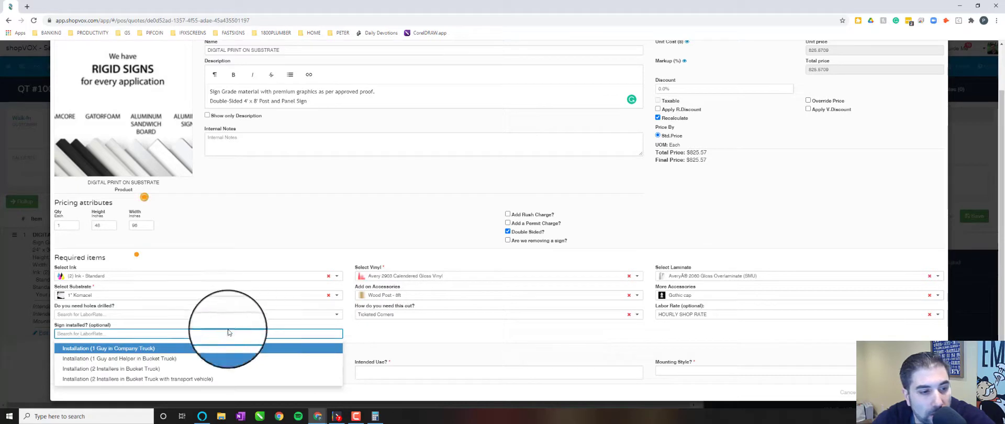
click(129, 365)
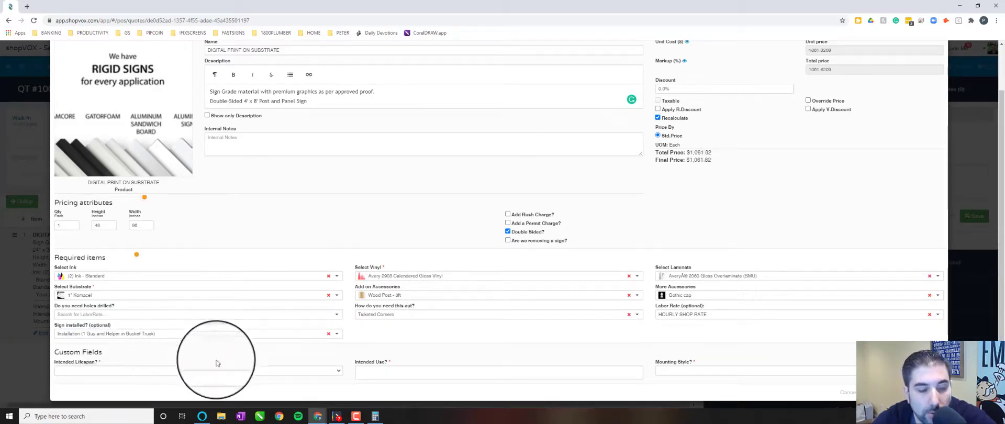
Set Intended Lifespan to 5-7 Years, Intended Use to OUTSIDE USE and Mounting Style to Pole(s).
click(183, 371)
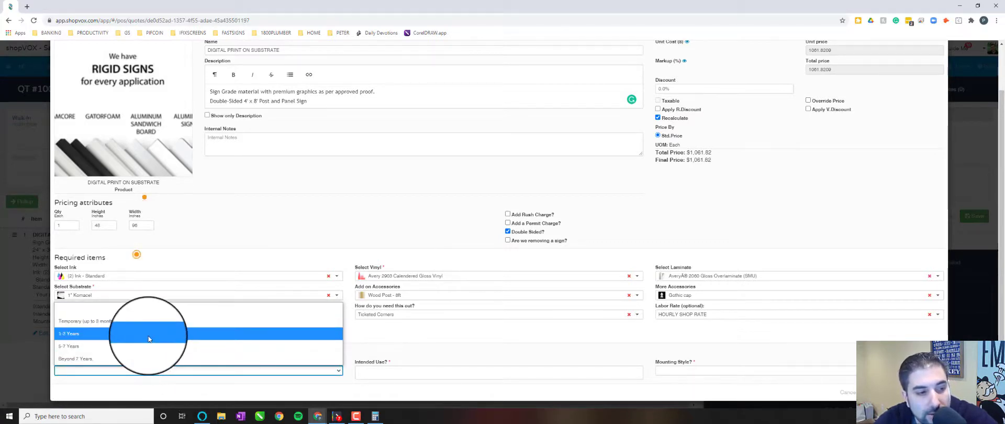
click(143, 346)
click(414, 373)
click(372, 394)
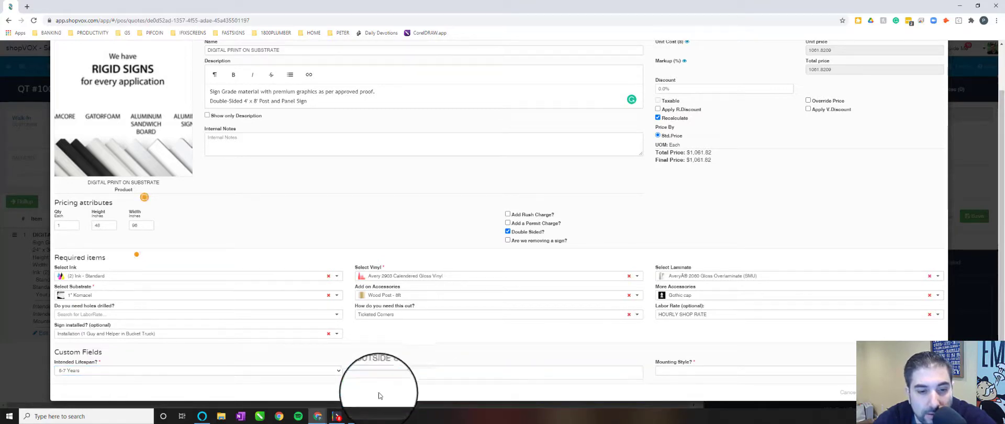
click(692, 374)
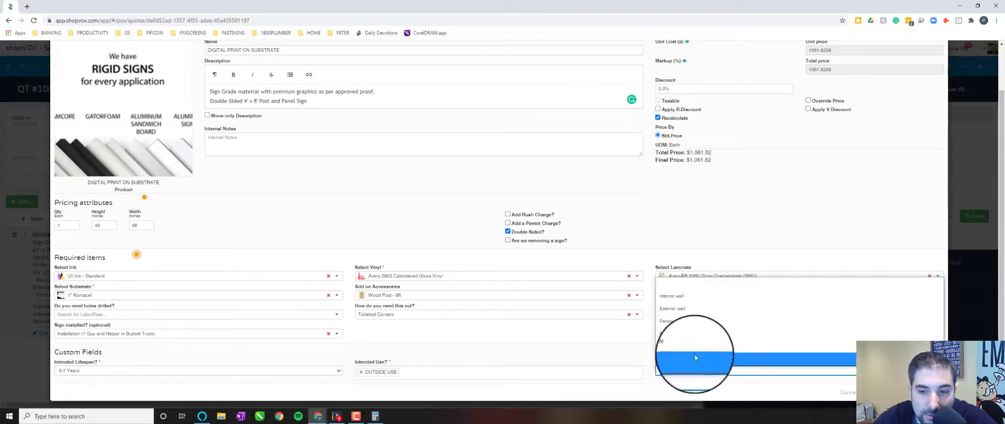
click(676, 333)
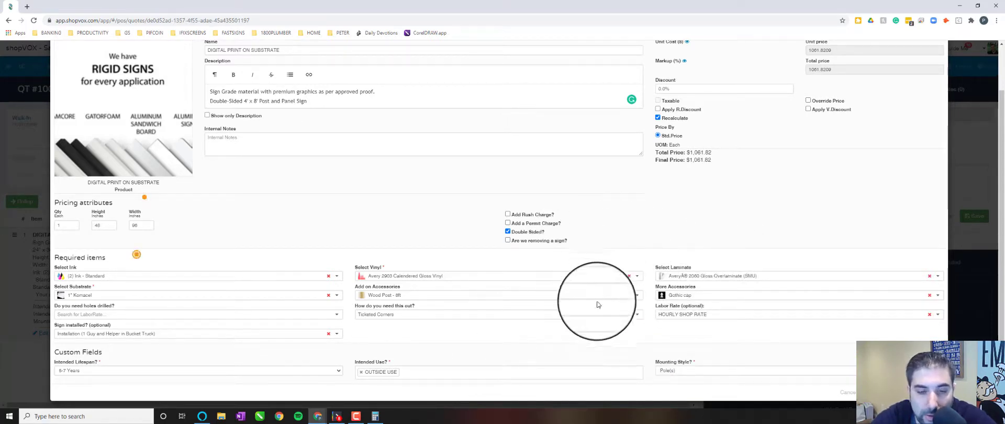
scroll(579, 293, down, 1)
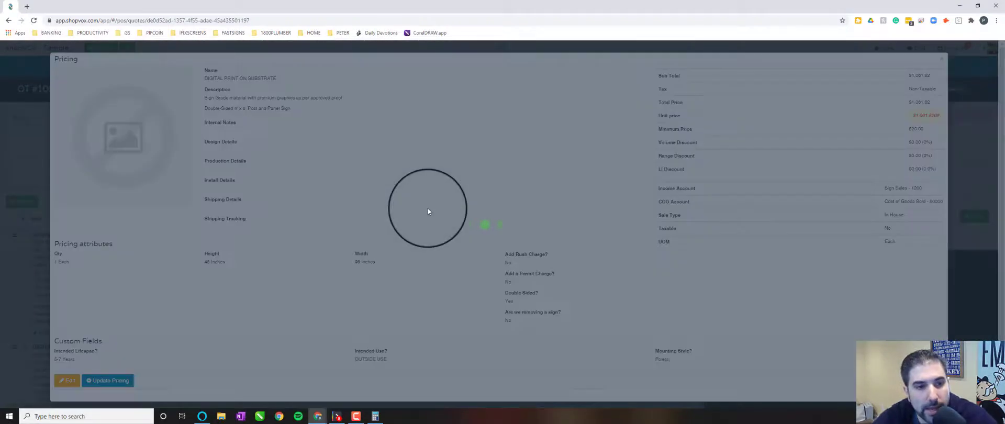
Set the Gothic cap and Wood Post - 8ft quantities to 2 in the pricing breakdown.
scroll(403, 254, down, 5)
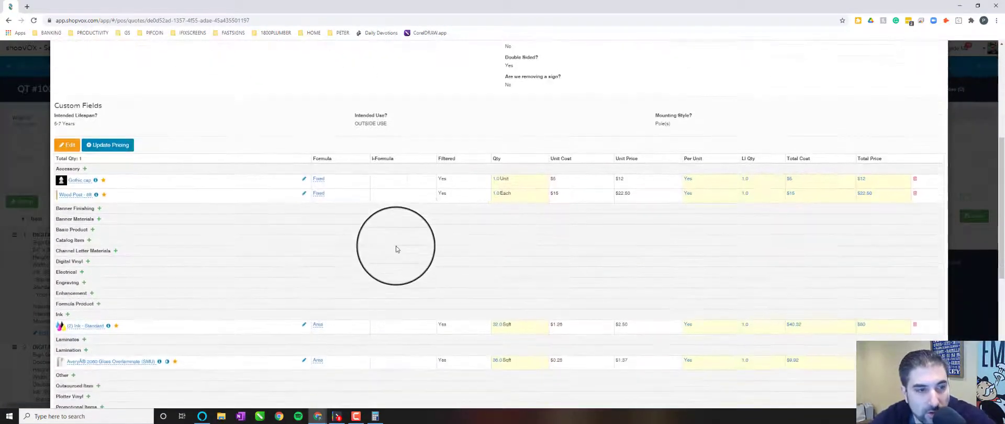
scroll(394, 251, down, 1)
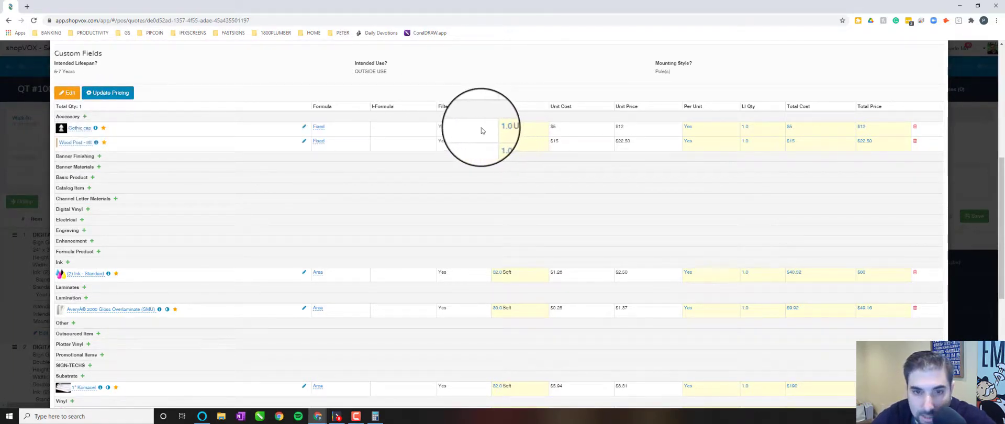
click(503, 127)
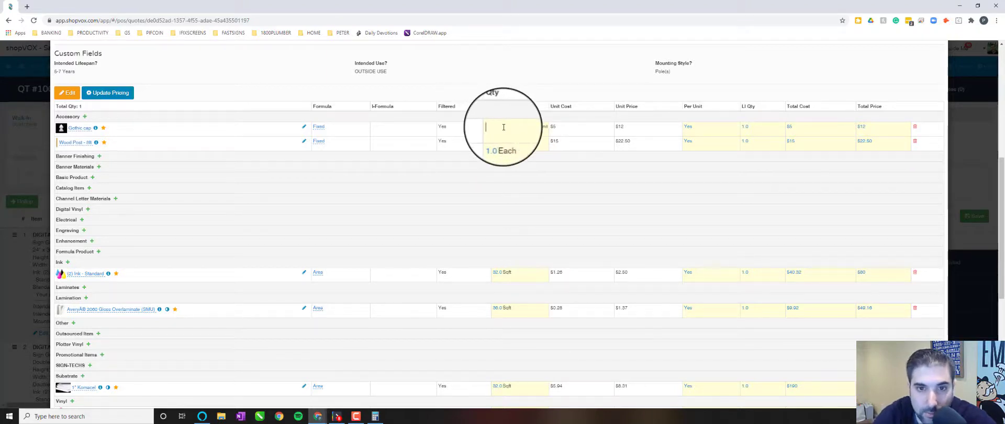
key(Return)
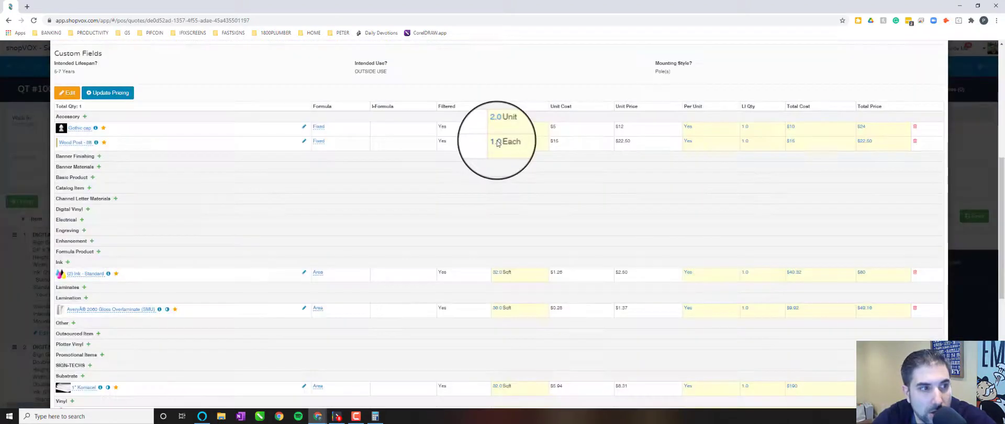
click(497, 143)
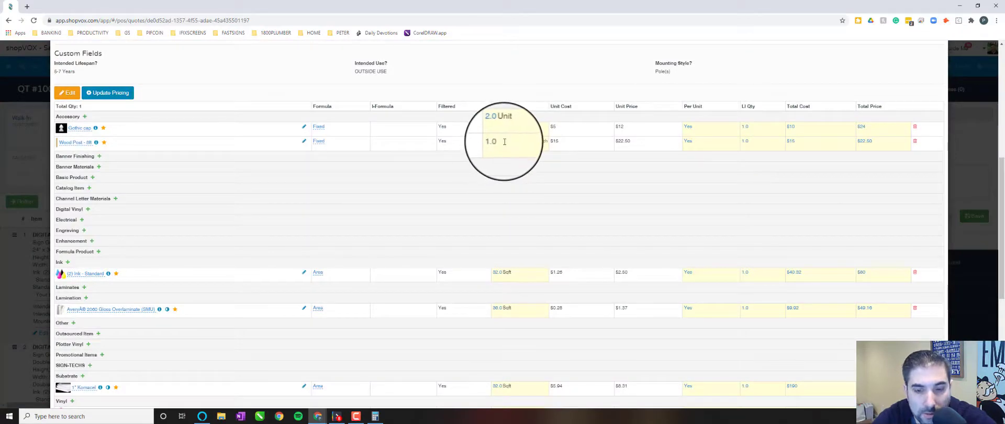
text(2)
key(Return)
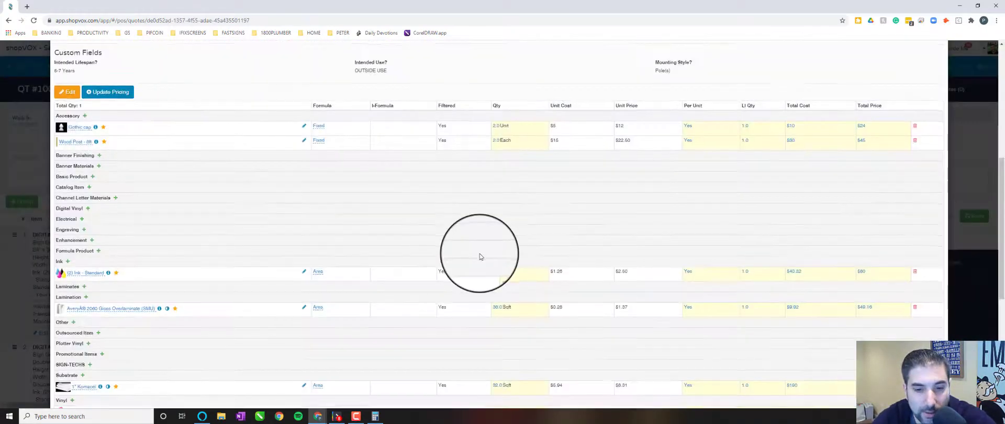
Set the Installation and HOURLY SHOP RATE labor to 3 hours each, reaching $1,580.90.
scroll(479, 256, down, 2)
scroll(480, 256, down, 3)
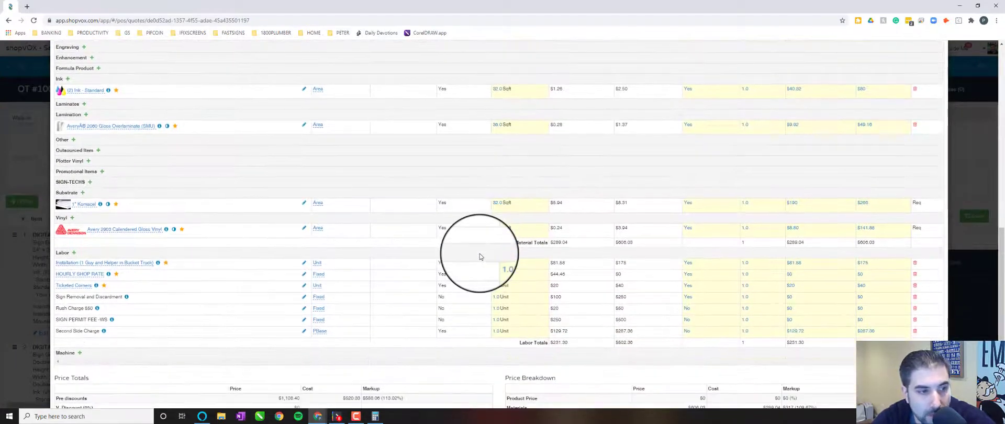
scroll(479, 257, down, 1)
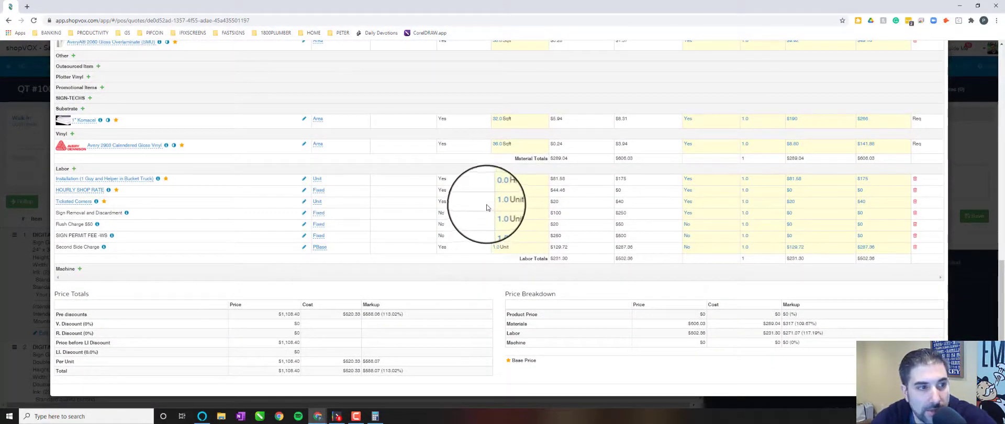
click(500, 179)
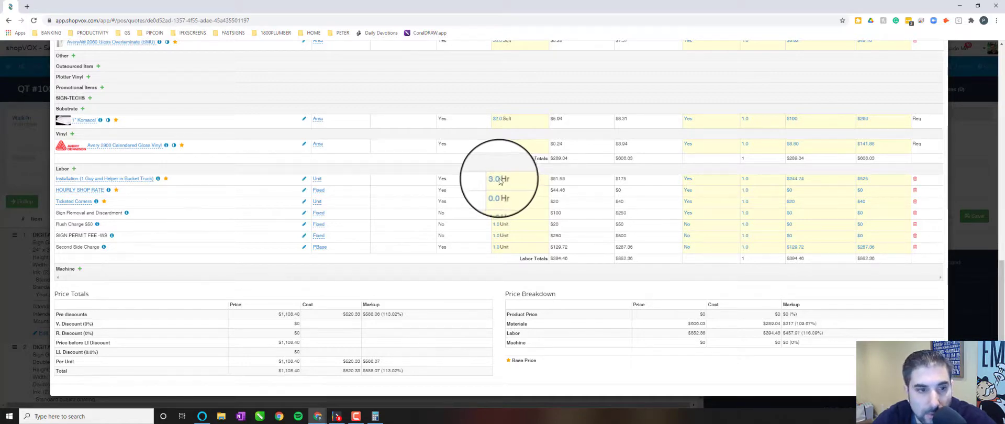
key(Return)
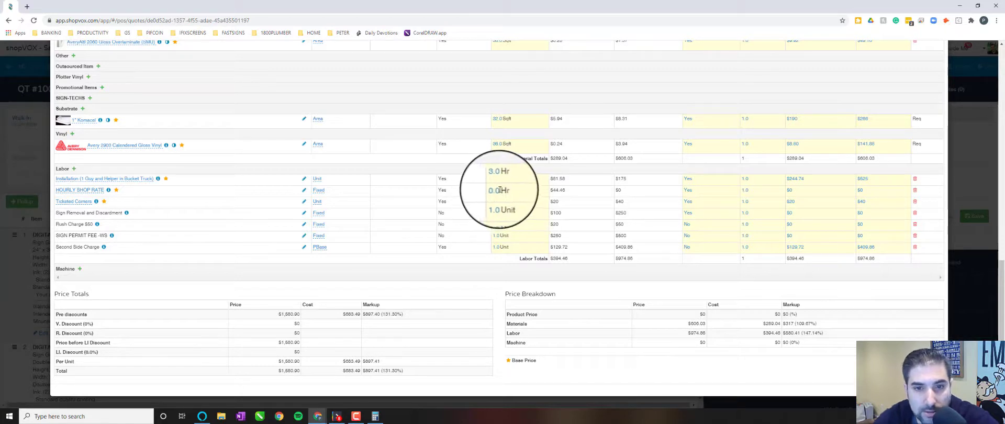
click(501, 190)
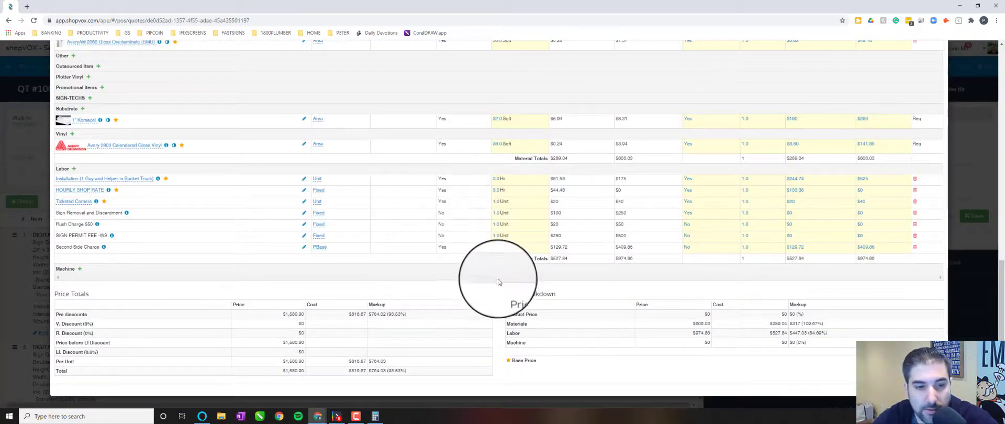
click(291, 314)
drag(270, 314, 370, 321)
click(359, 312)
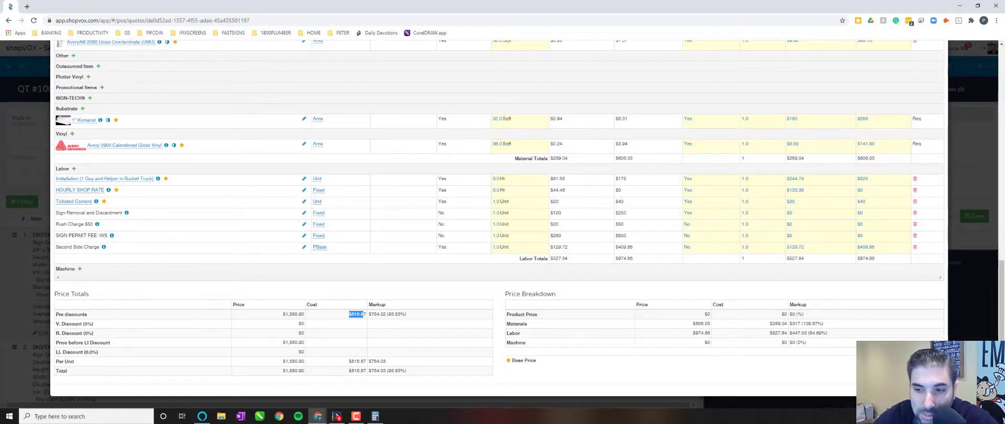
double_click(704, 324)
drag(697, 333, 693, 333)
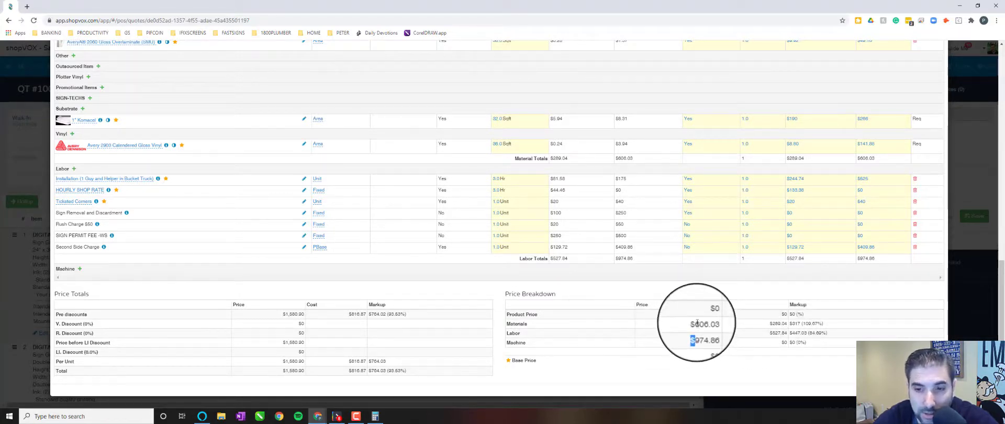
drag(697, 323, 706, 323)
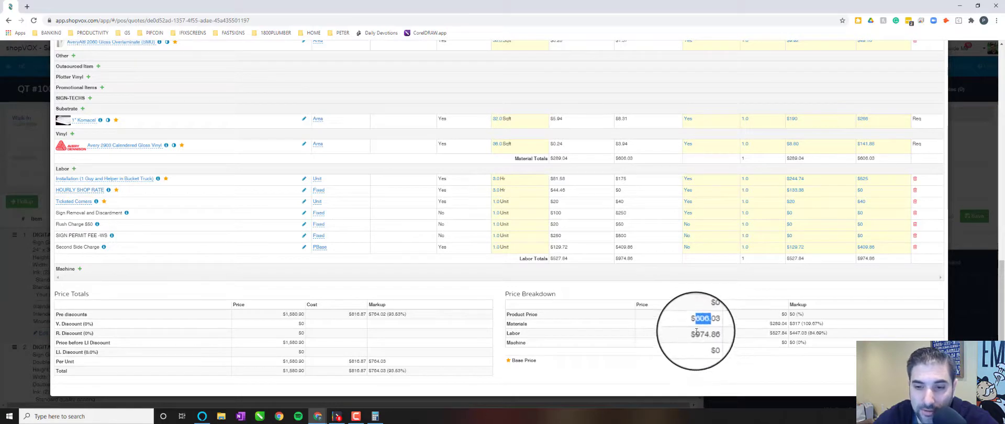
double_click(701, 333)
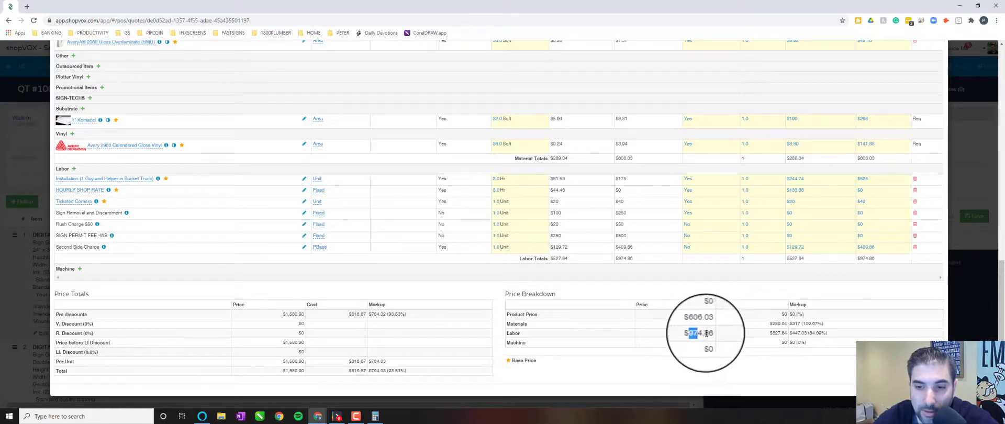
click(780, 329)
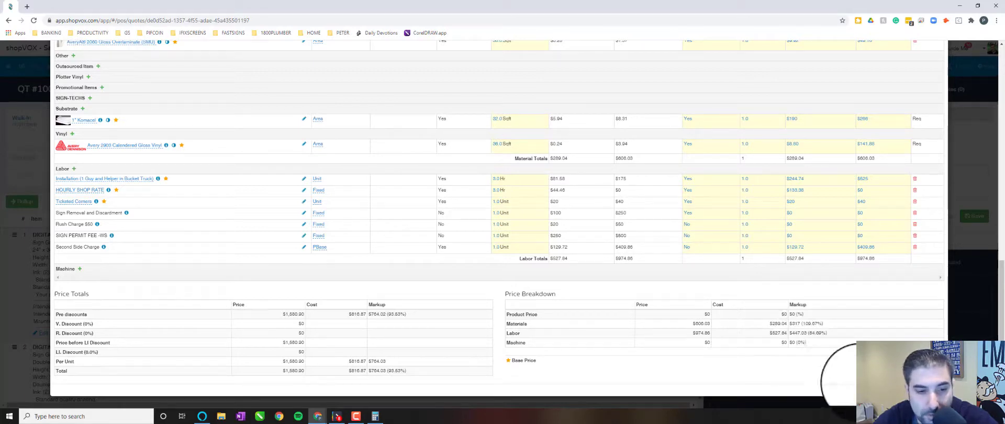
key(Escape)
Rename the double-sided 4'x8' sign item to 'Post and Panel Sign' and save it back to the quote.
scroll(449, 253, down, 1)
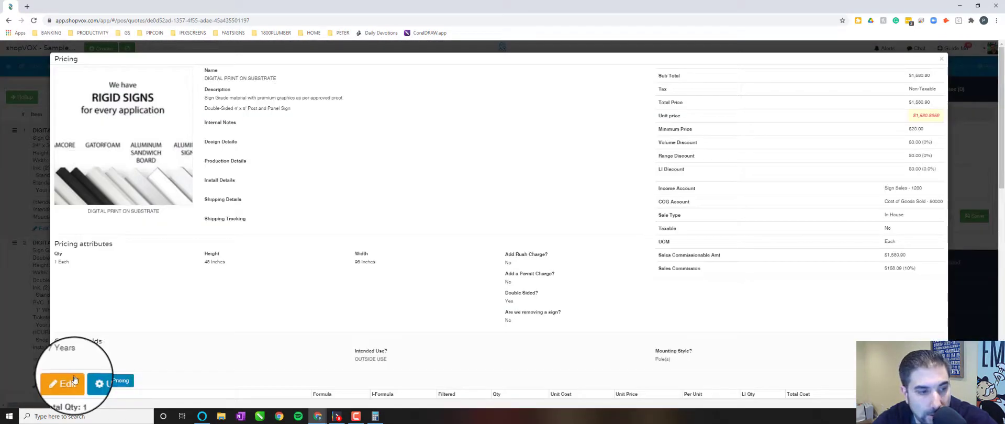
click(75, 379)
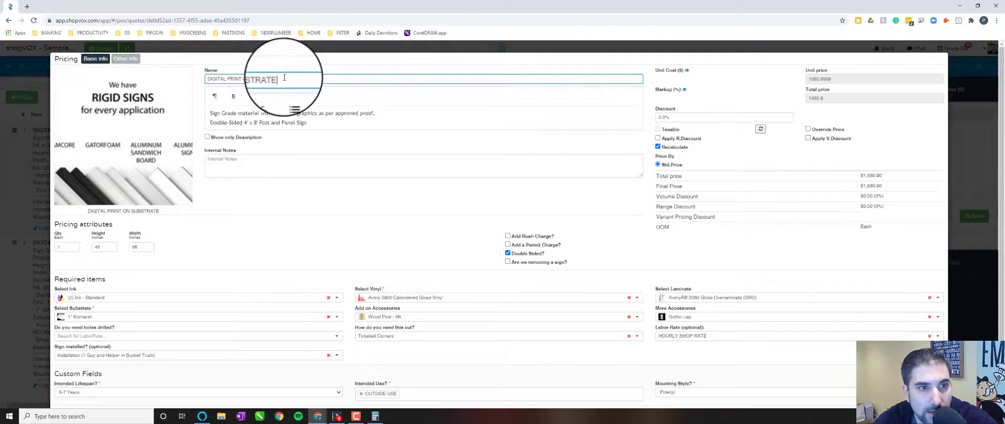
drag(325, 78, 185, 69)
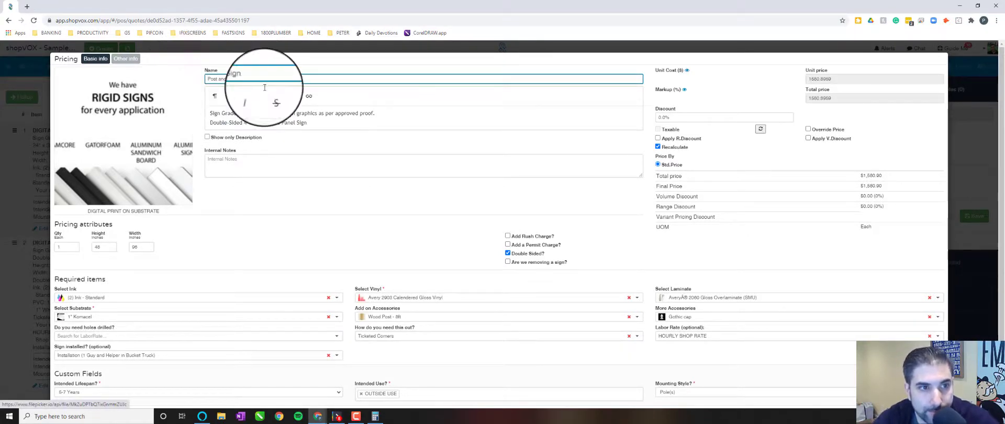
scroll(890, 288, down, 1)
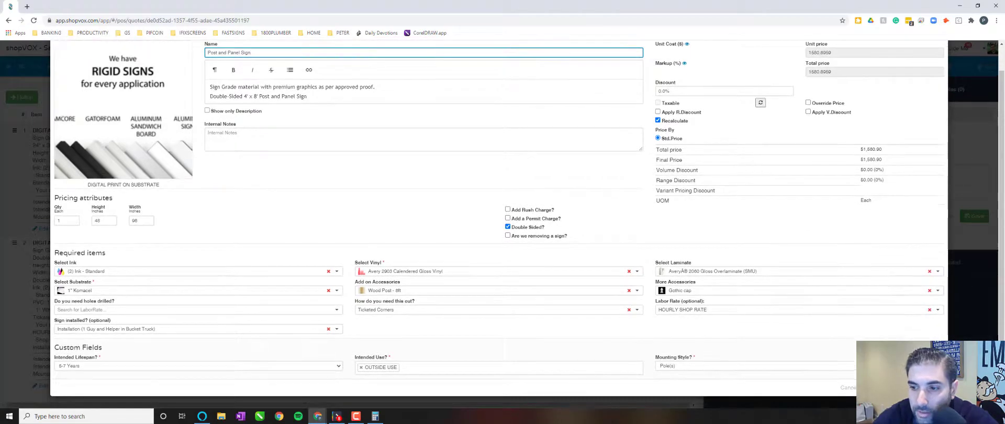
click(885, 388)
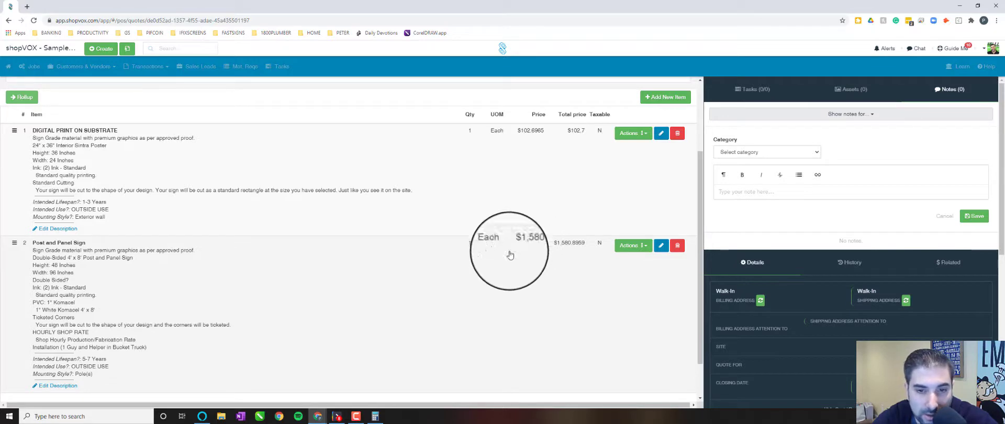
scroll(325, 291, down, 2)
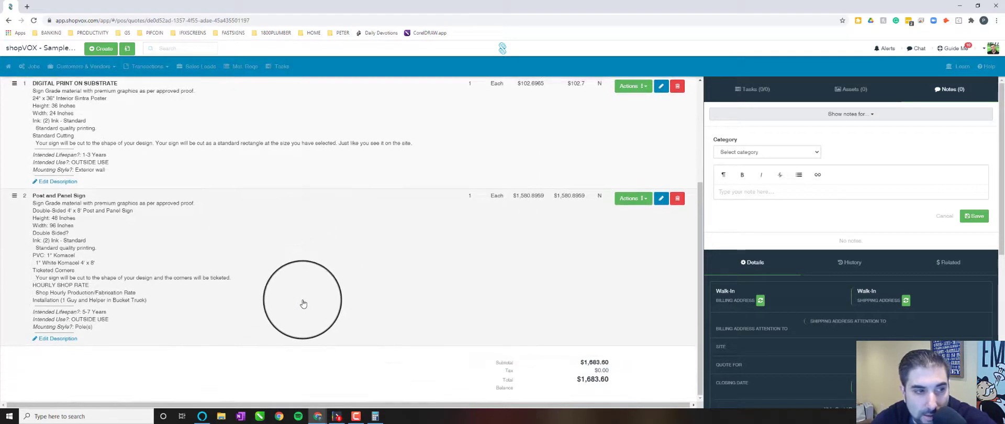
click(528, 195)
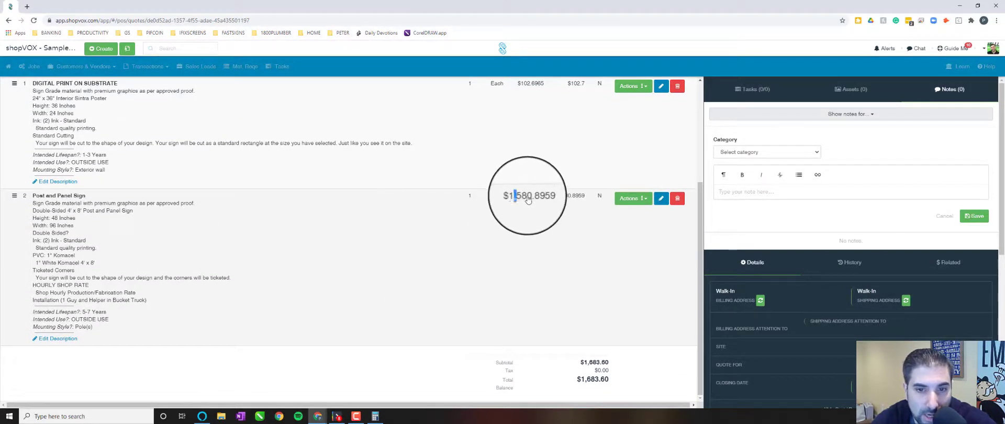
drag(528, 195, 537, 196)
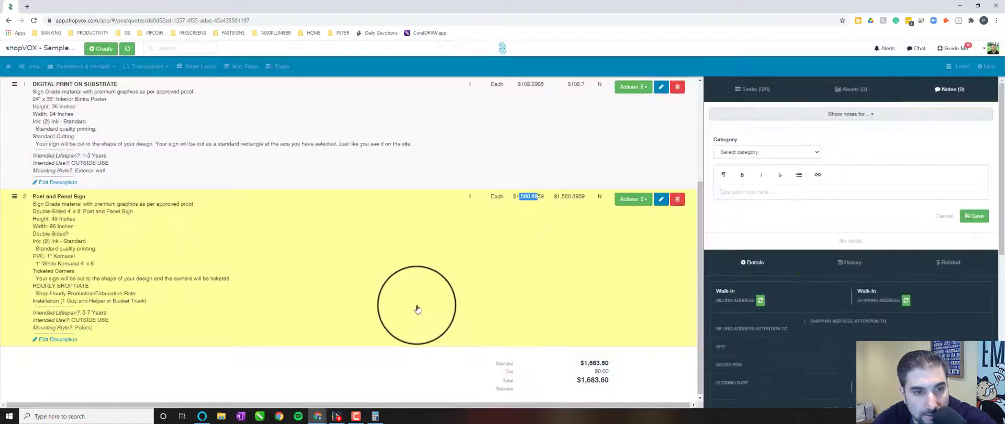
scroll(417, 309, up, 3)
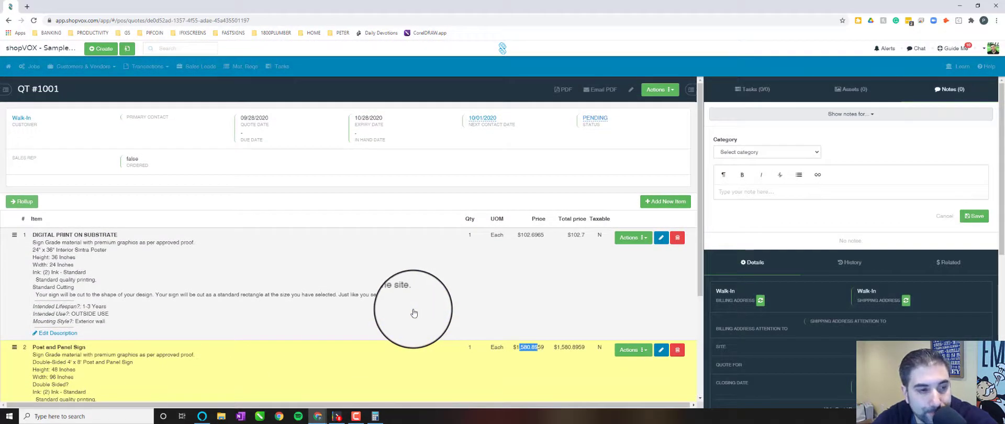
scroll(408, 307, down, 1)
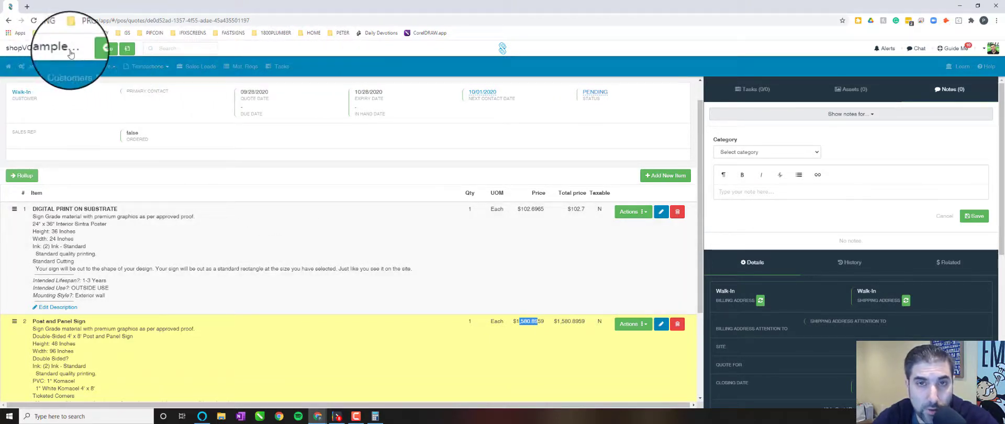
Open the Products list under POS Settings > Pricing and bring up its Actions menu.
click(39, 57)
mouse_move(36, 74)
mouse_move(121, 93)
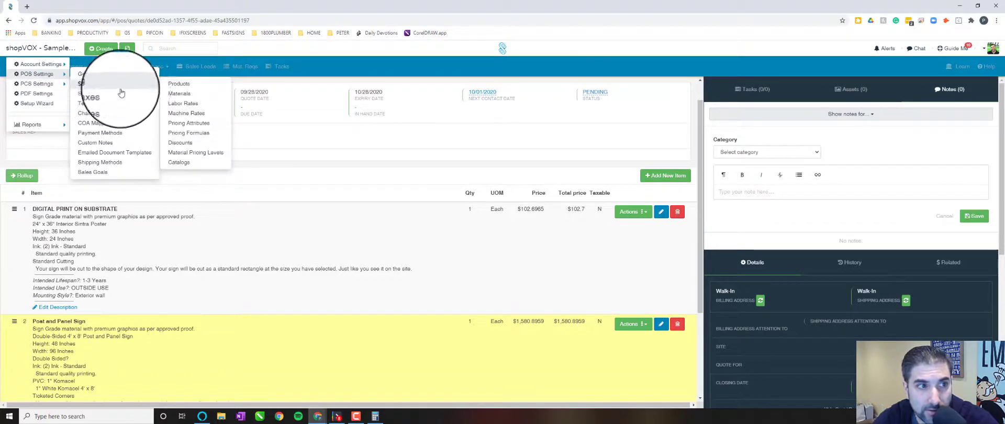
click(190, 85)
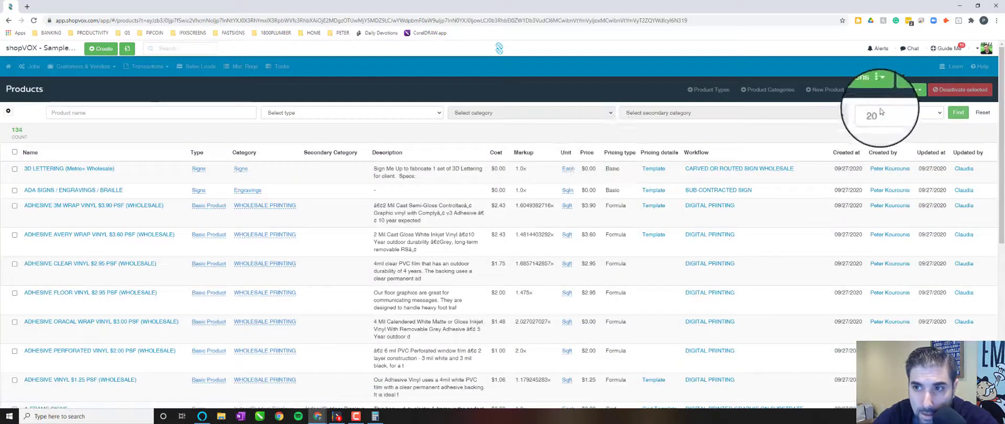
click(882, 90)
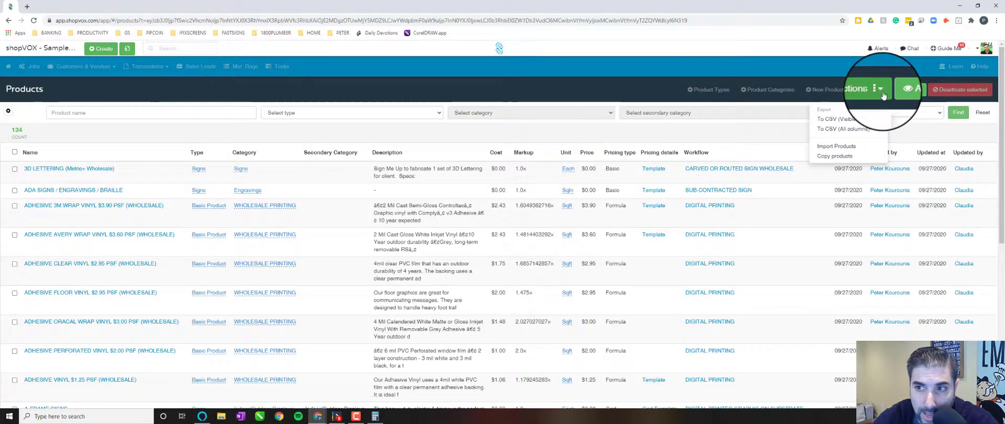
Open Copy products and search the product names for 'substrate'.
click(830, 160)
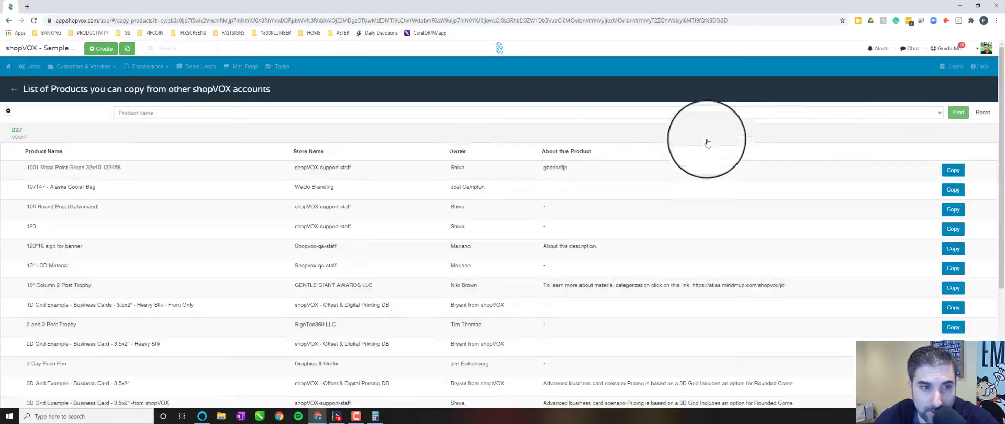
click(315, 114)
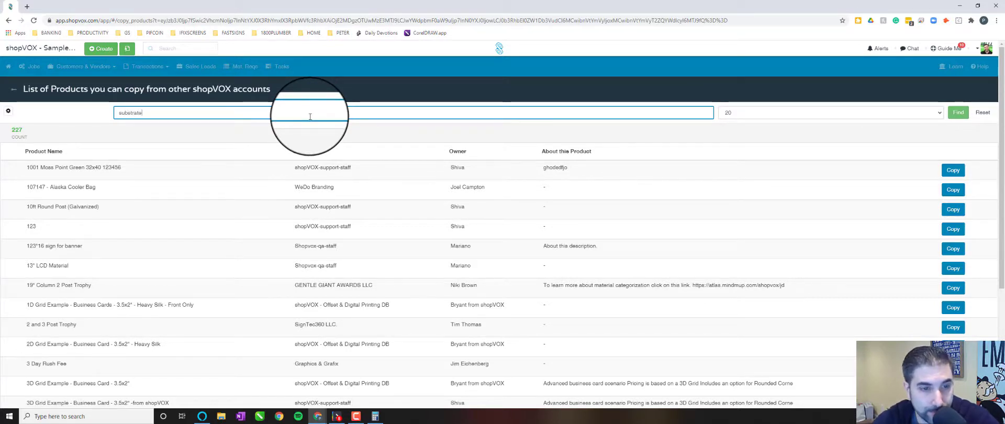
key(Return)
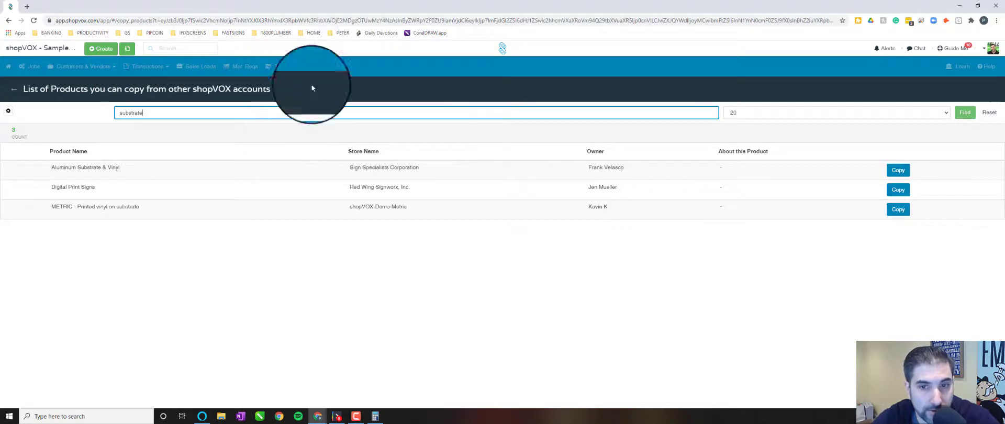
Sort the three 'substrate' results by Store Name.
click(591, 176)
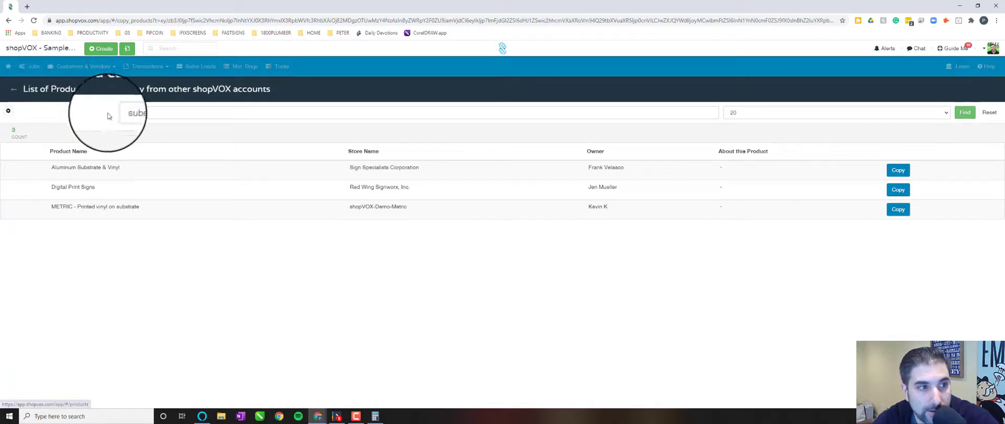
click(131, 113)
click(184, 150)
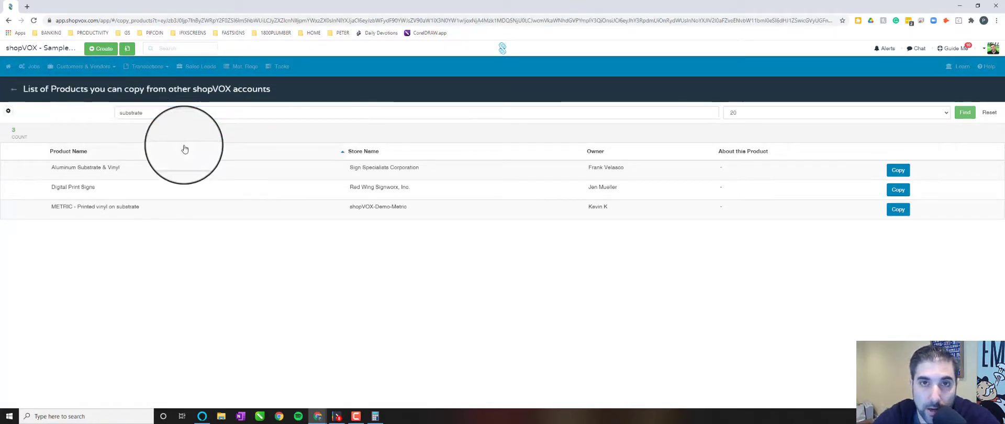